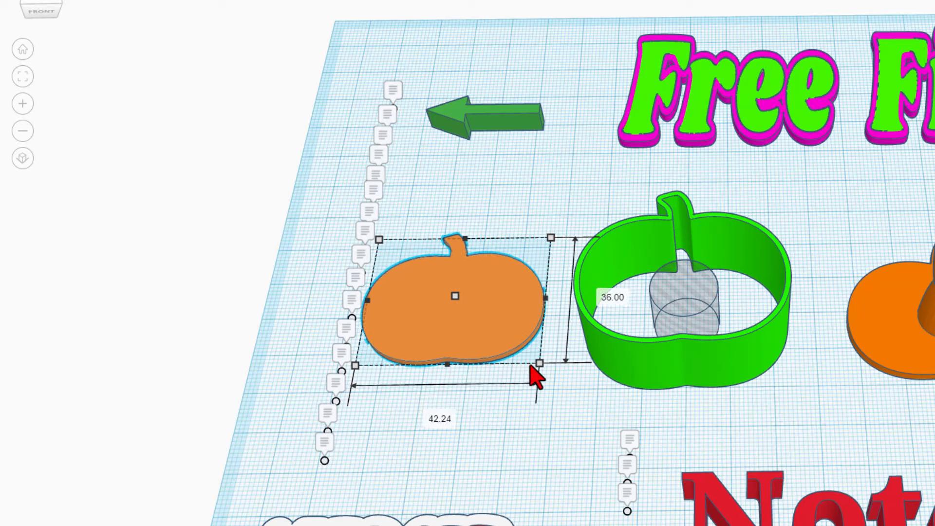
- Open the height value of the orange pumpkin base for editing
click(463, 304)
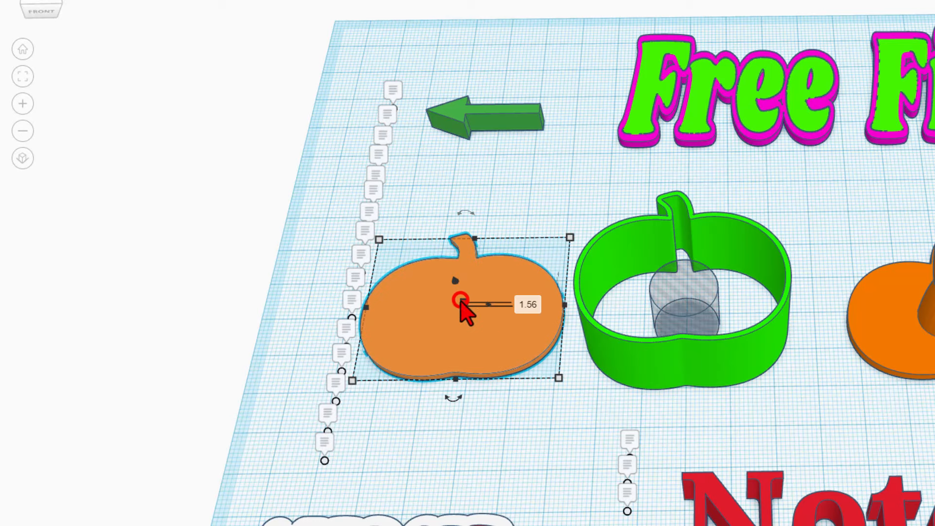
click(525, 305)
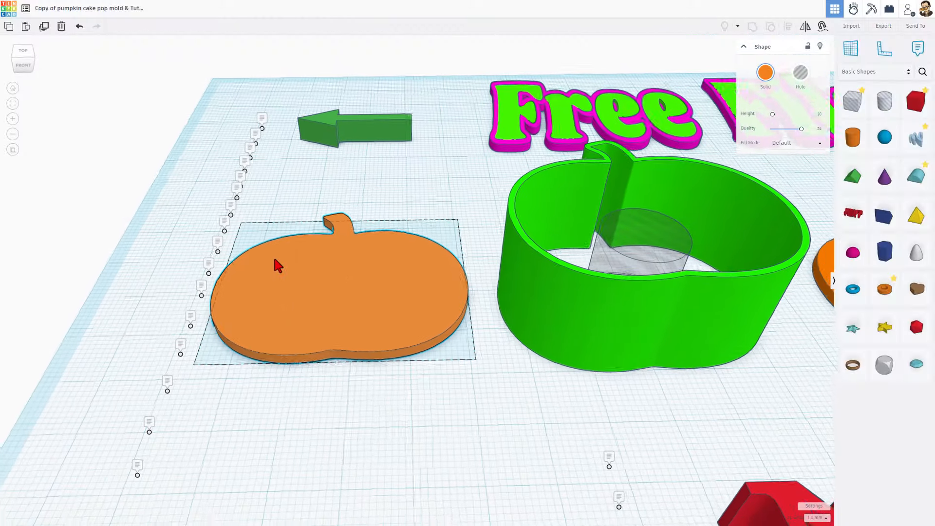
- Place a Roof shape on the orange pumpkin base and turn it into a hole
right_drag(274, 258, 280, 303)
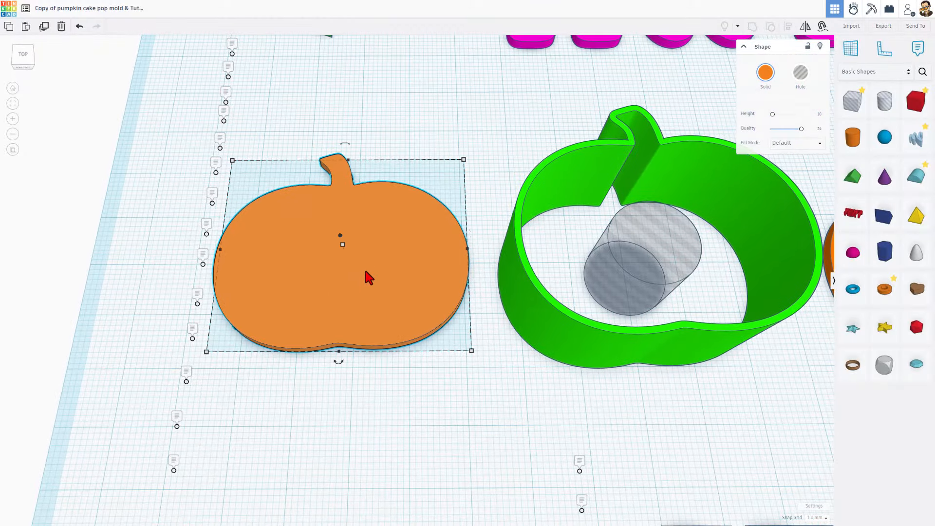
right_drag(369, 278, 364, 272)
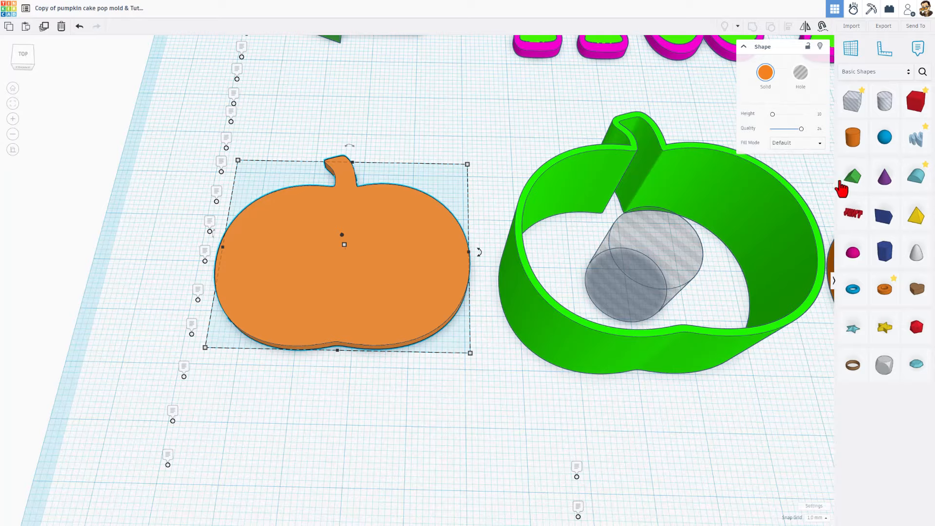
right_drag(477, 239, 474, 267)
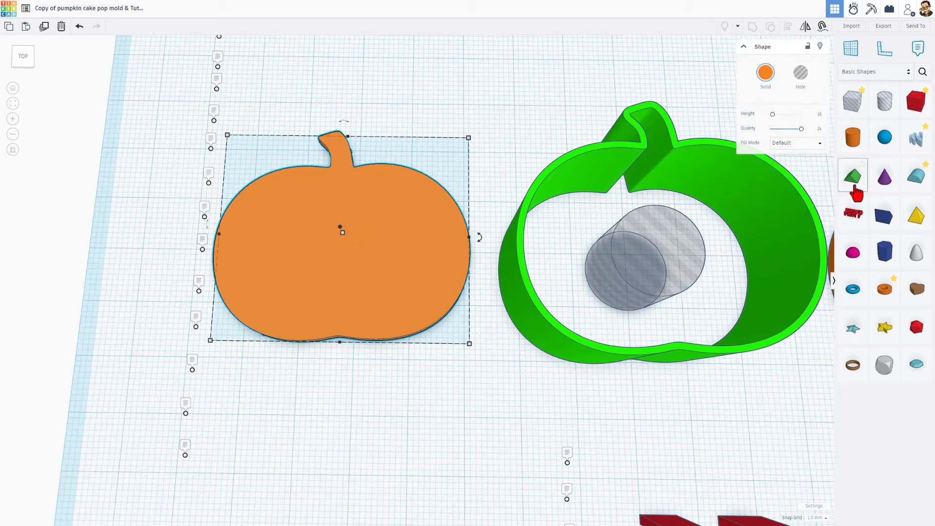
drag(856, 188, 323, 212)
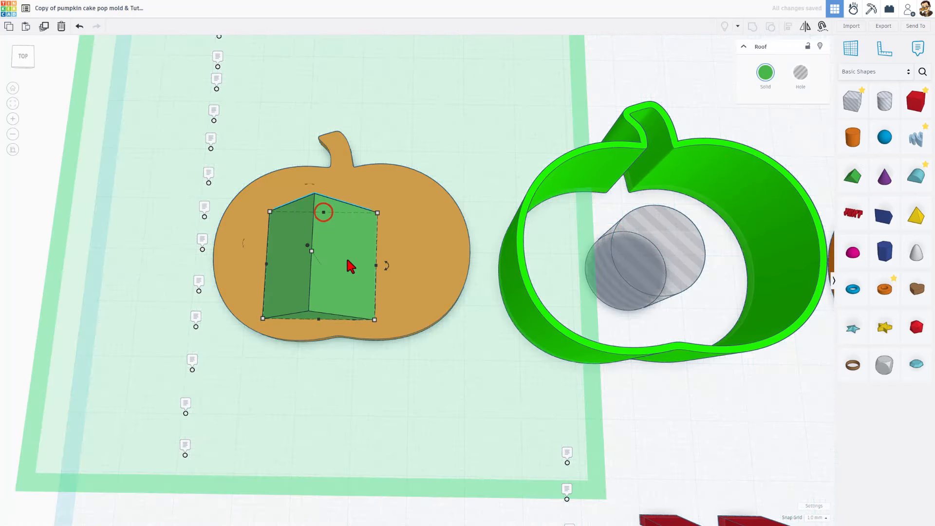
click(800, 74)
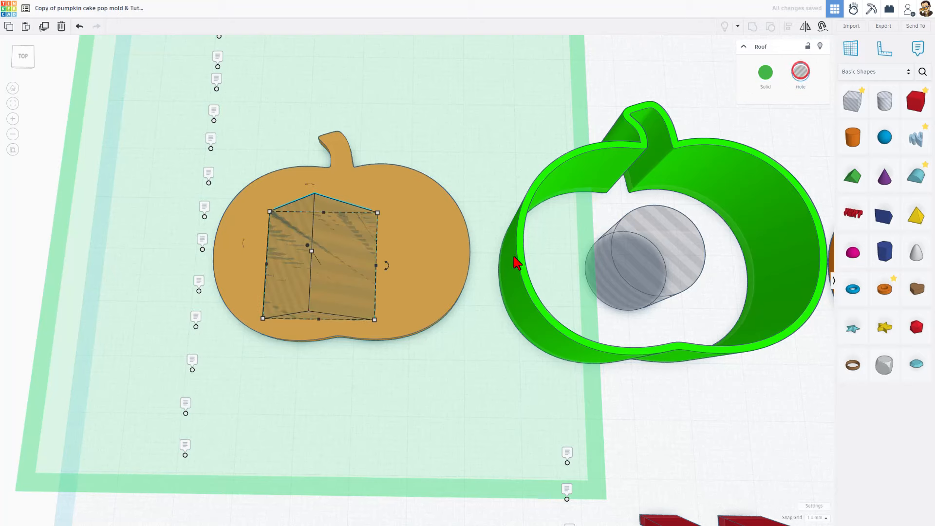
- Rotate the roof hole by -90° so that it stands upright on its triangular end
click(34, 64)
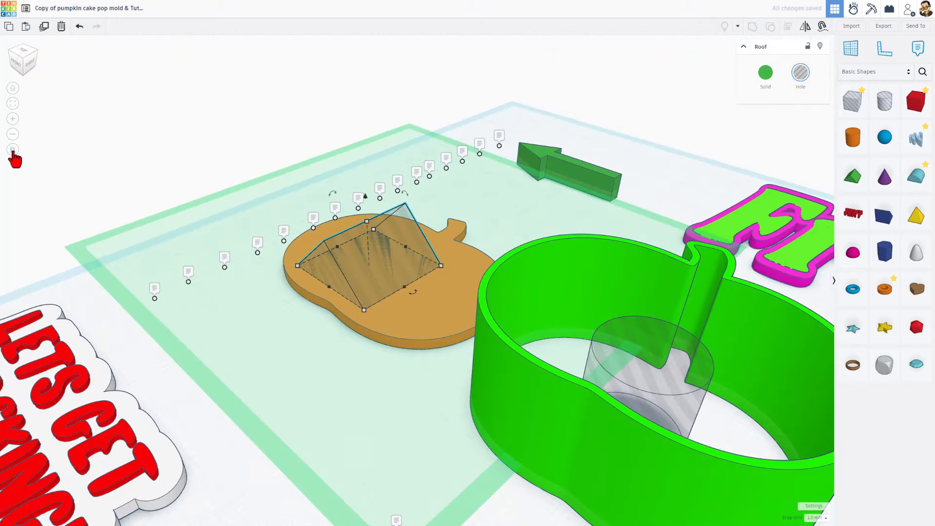
click(13, 150)
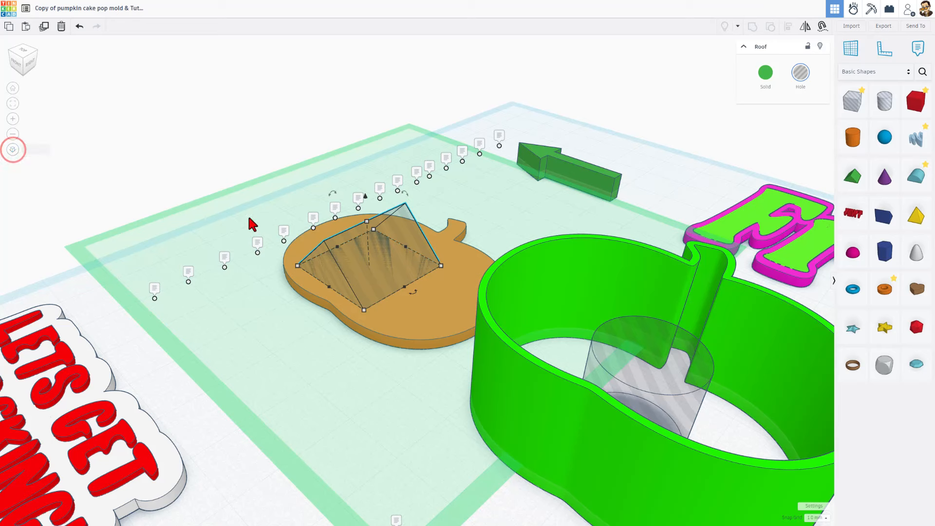
click(348, 260)
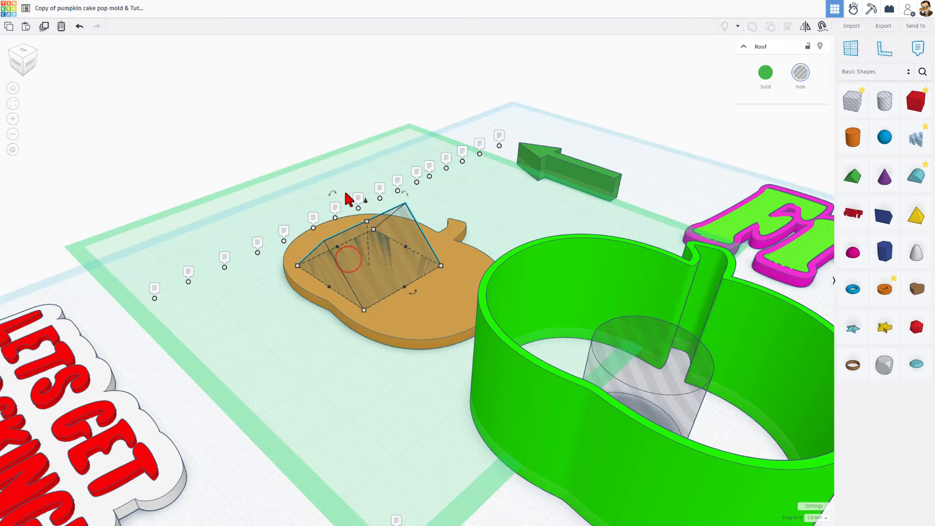
mouse_move(336, 194)
drag(335, 193, 378, 213)
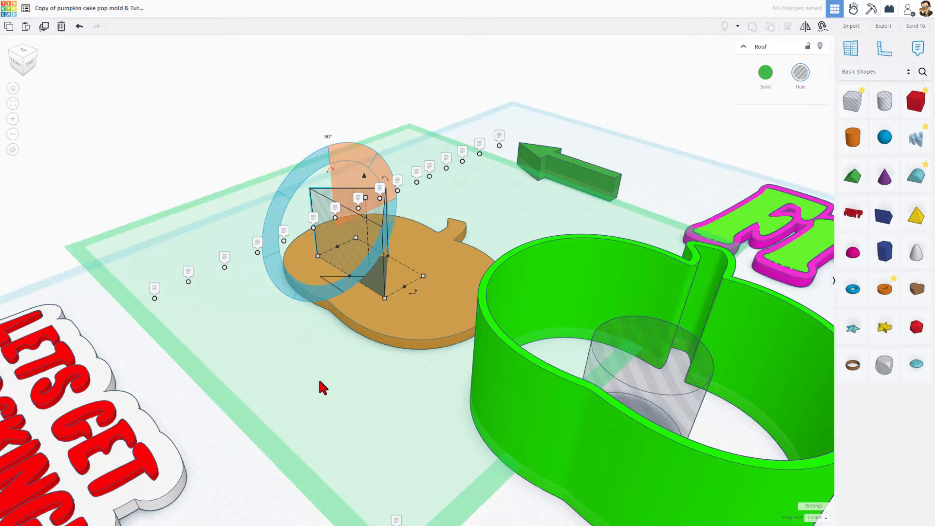
- Shrink the upright roof hole to about 10 mm deep as the pumpkin's left eye and drop it onto the workplane
click(308, 395)
right_drag(331, 399, 470, 438)
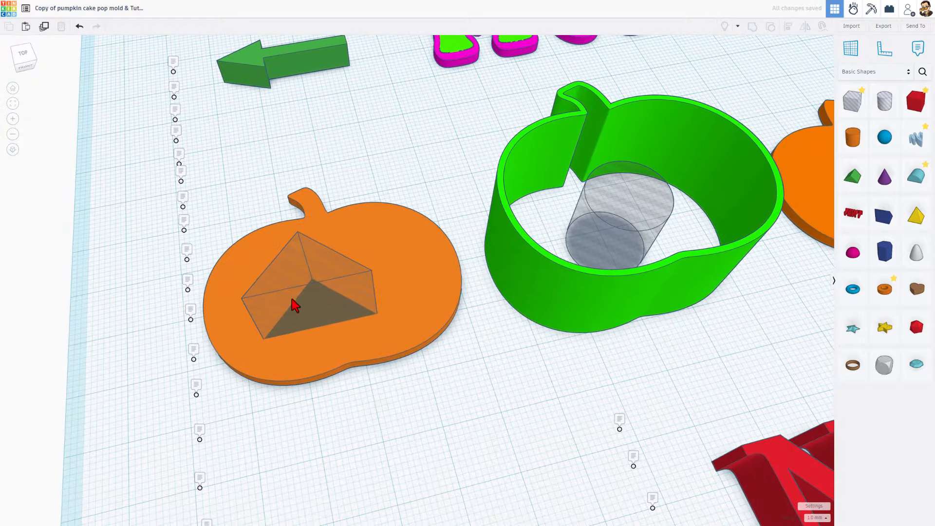
drag(291, 299, 268, 262)
drag(342, 260, 271, 270)
click(234, 169)
right_drag(197, 190, 249, 184)
scroll(229, 288, up, 5)
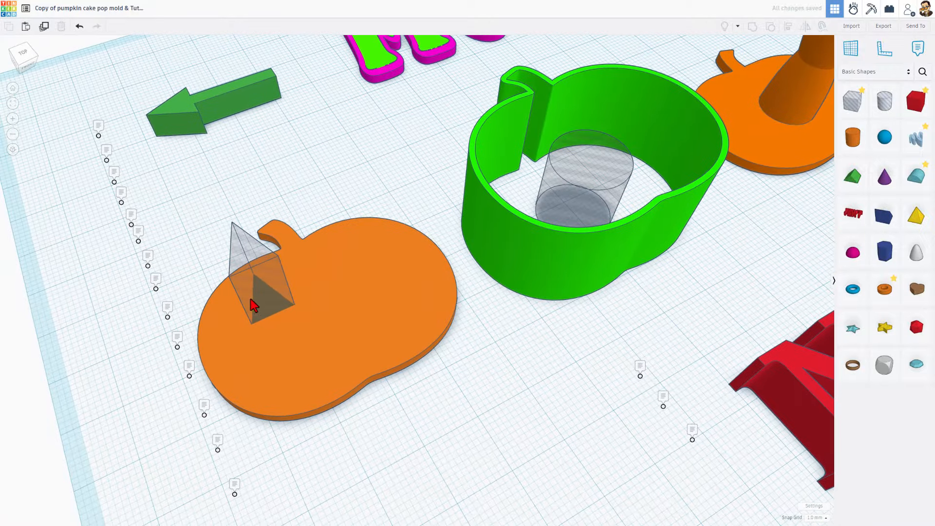
click(271, 310)
key(d)
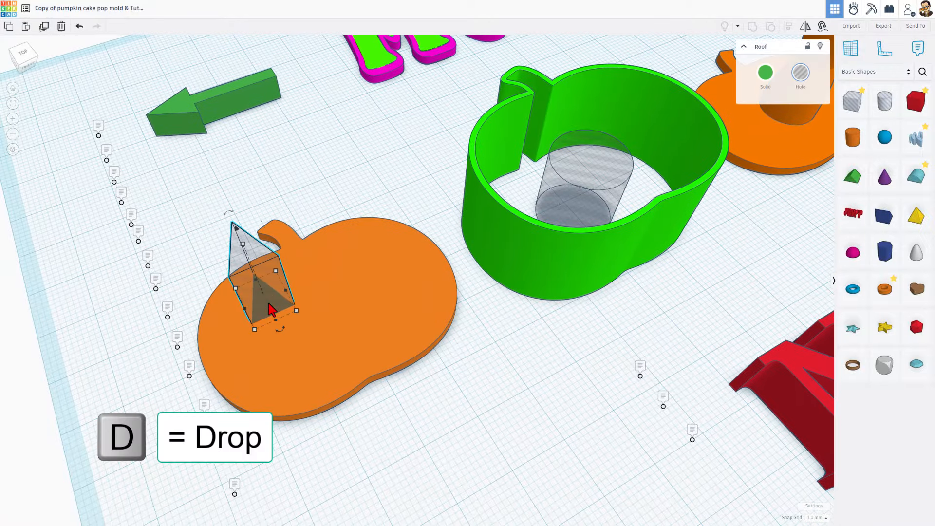
- Duplicate the triangular eye hole and shift the copy to the right to form the pumpkin's second eye
mouse_move(280, 305)
right_down()
mouse_move(397, 382)
mouse_move(317, 250)
mouse_move(344, 345)
mouse_move(278, 302)
right_up()
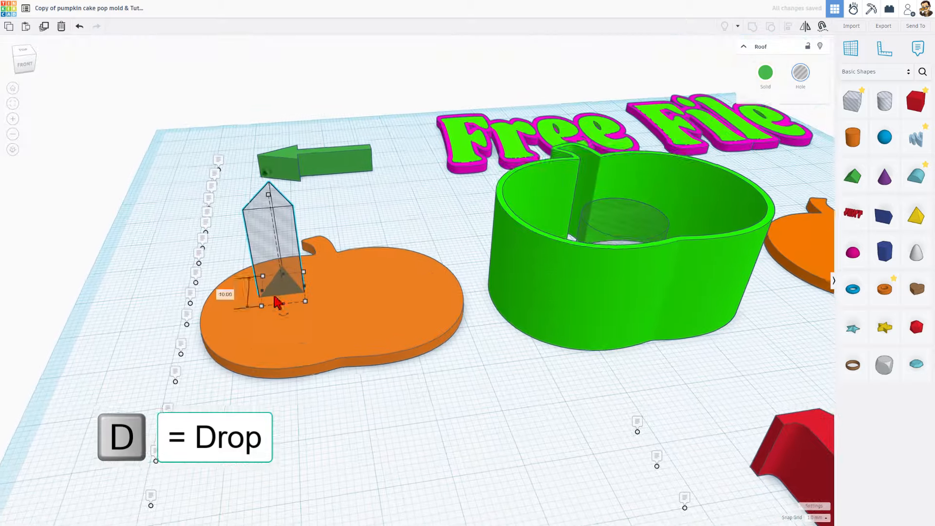
key(ctrl+d)
click(281, 265)
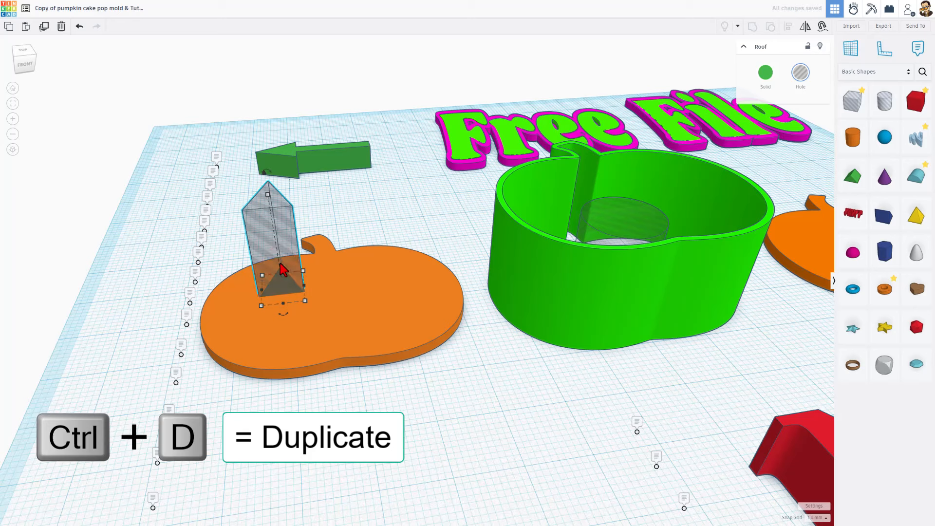
key(shift+Right)
key(shift+Right)
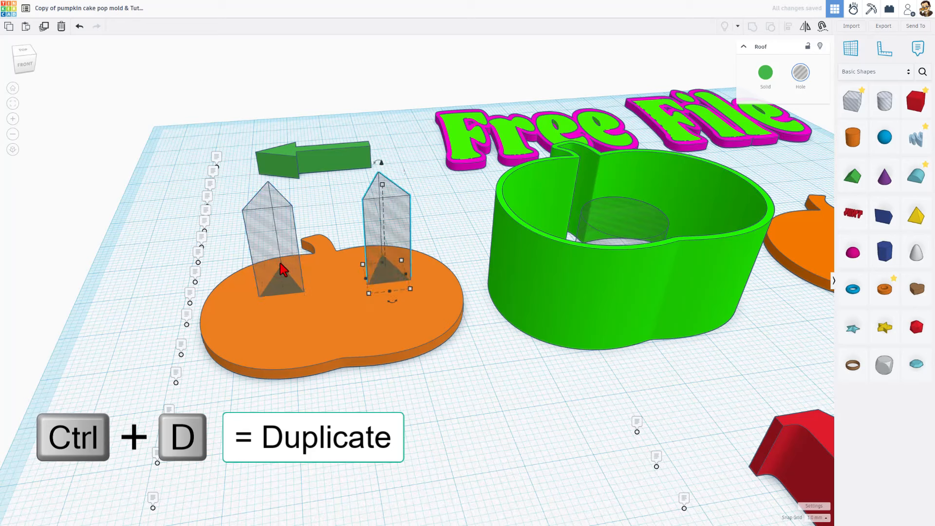
key(Left)
key(Left)
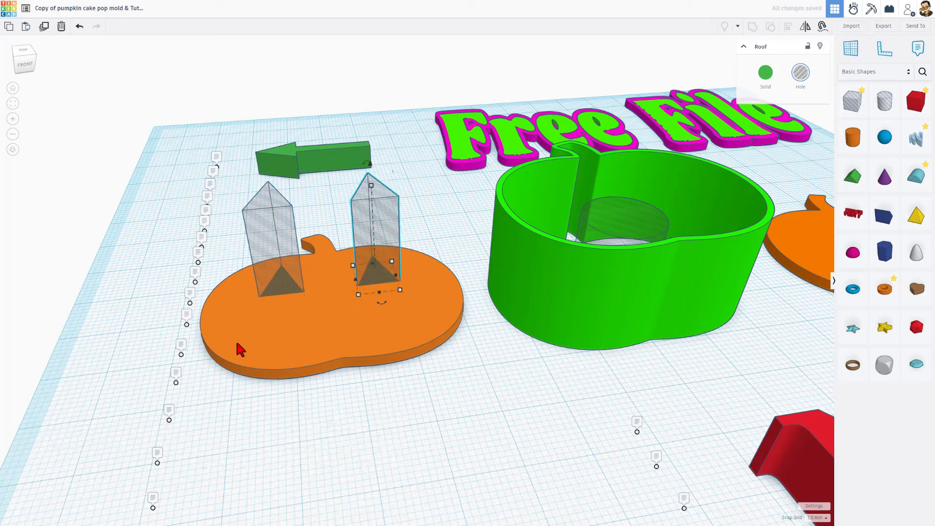
- Add a Scribble shape on the pumpkin base below the two eye holes
click(278, 396)
right_drag(465, 408, 448, 460)
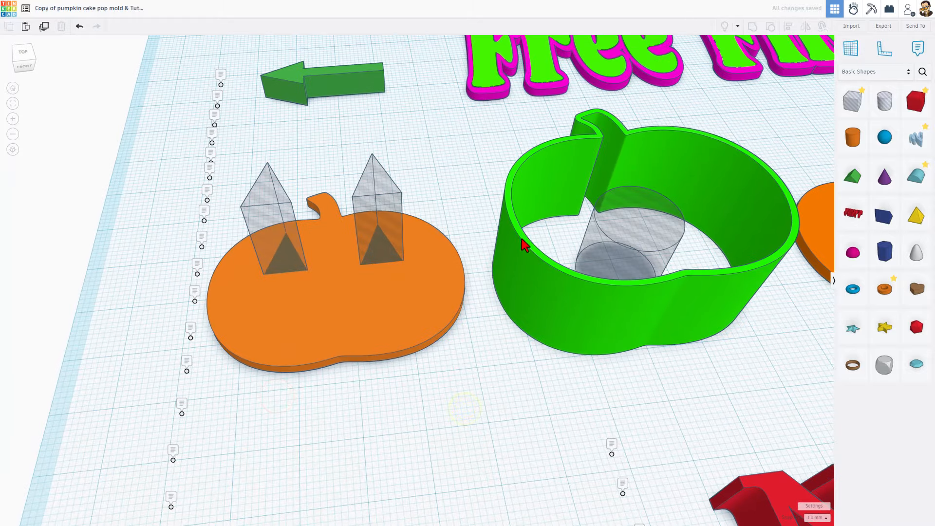
mouse_move(914, 146)
mouse_down()
mouse_move(346, 286)
mouse_move(321, 301)
mouse_move(327, 308)
mouse_up()
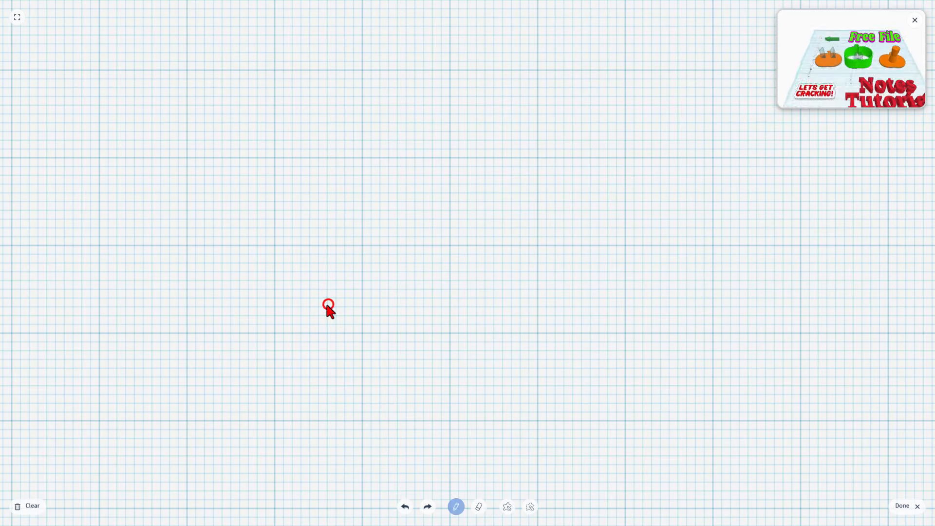
mouse_move(264, 280)
mouse_down()
mouse_move(307, 317)
mouse_move(488, 326)
mouse_up()
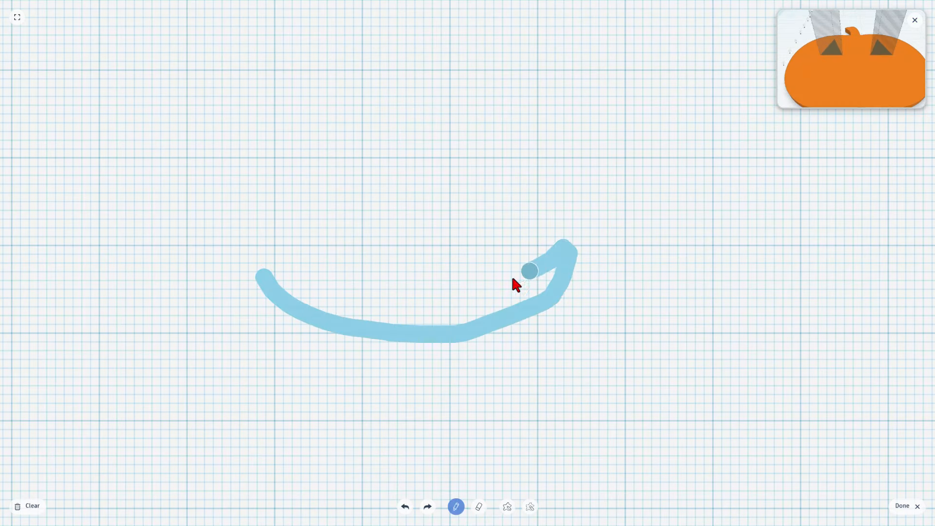
drag(447, 293, 325, 296)
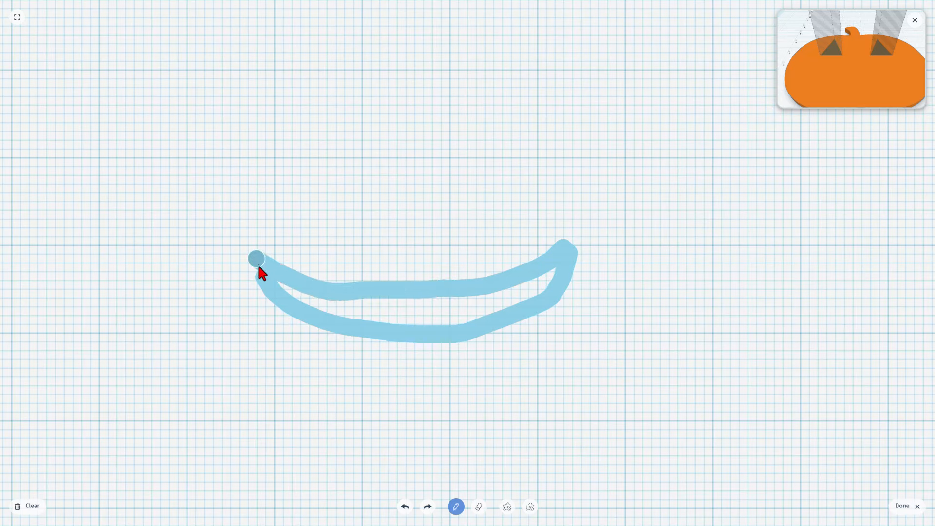
drag(258, 266, 259, 269)
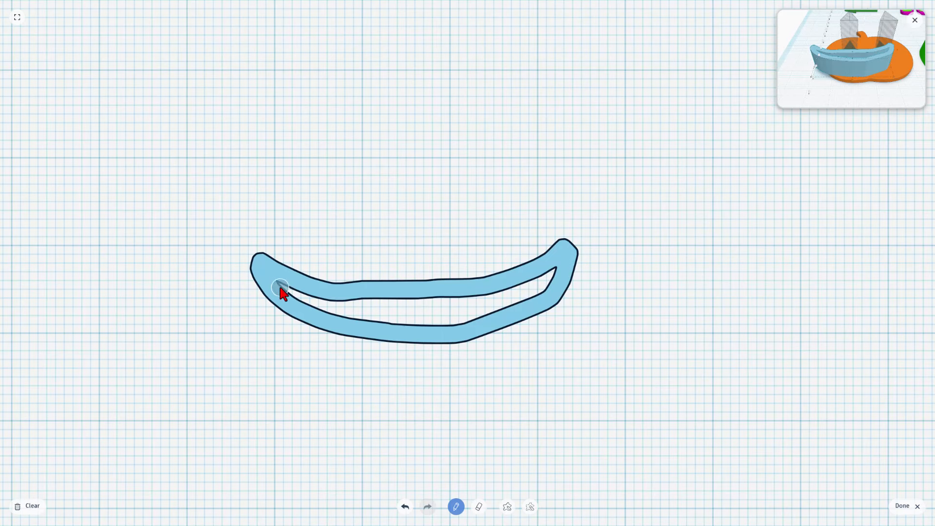
mouse_move(280, 286)
mouse_down()
mouse_move(334, 312)
mouse_move(481, 316)
mouse_move(478, 307)
mouse_up()
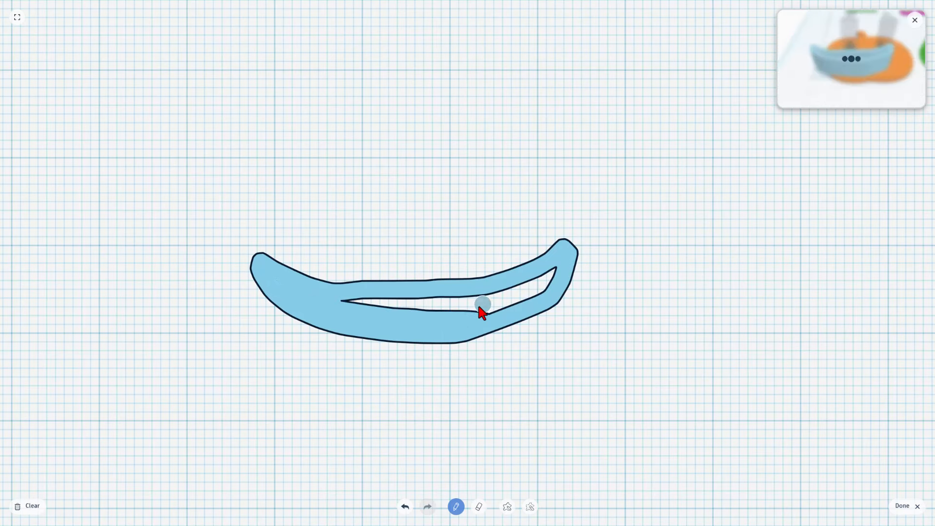
click(30, 507)
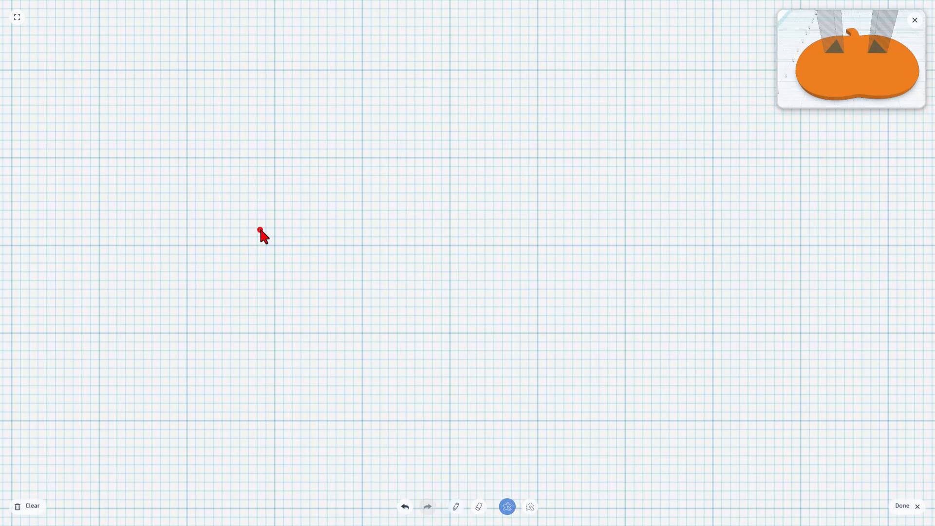
- Draw a filled, upward-curving smile in the scribble, erase along its lower left edge to round it, and finish the drawing
mouse_move(259, 232)
mouse_down()
mouse_move(358, 277)
mouse_move(542, 273)
mouse_move(649, 217)
mouse_move(641, 255)
mouse_move(595, 302)
mouse_move(482, 327)
mouse_move(322, 330)
mouse_up()
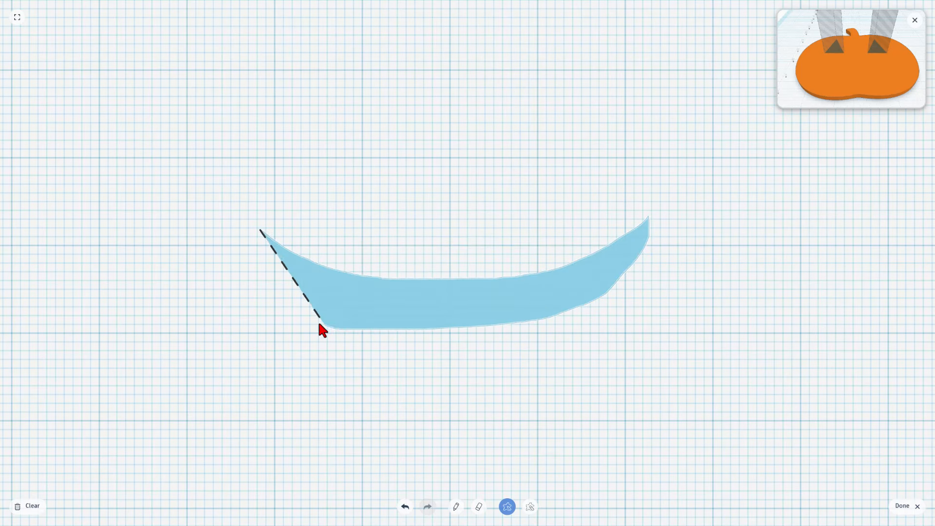
drag(261, 248, 264, 249)
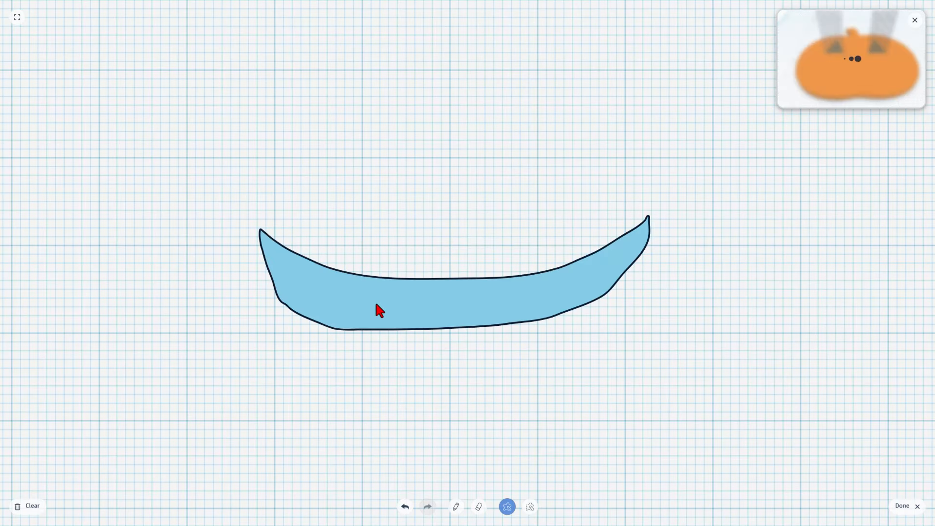
click(477, 509)
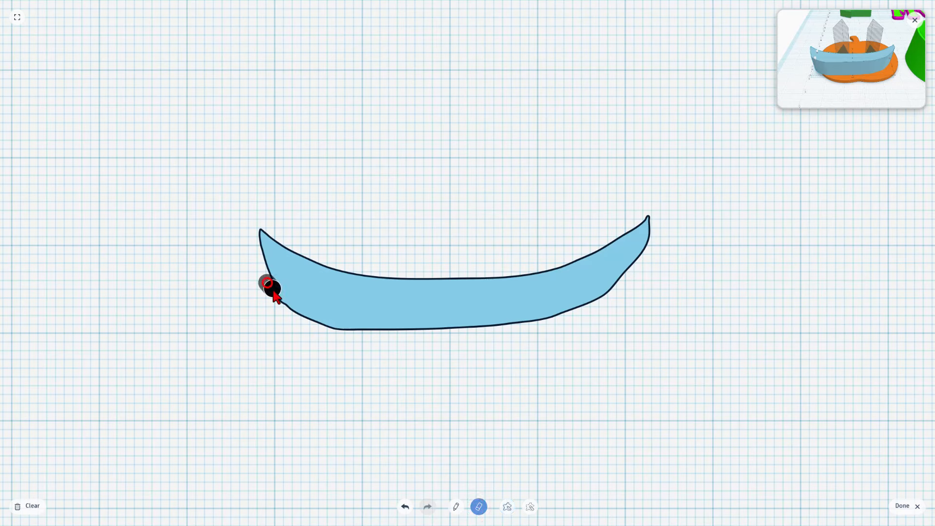
mouse_move(273, 293)
mouse_down()
mouse_move(418, 350)
mouse_move(319, 319)
mouse_up()
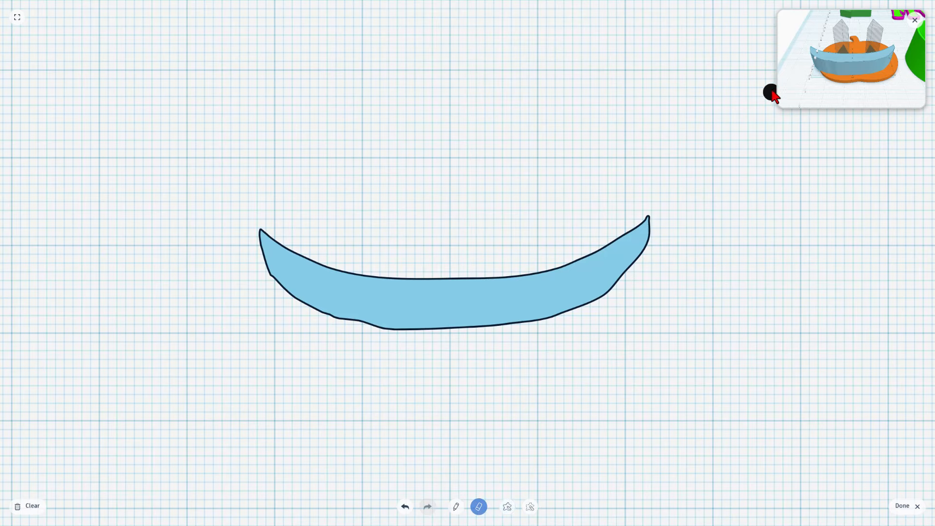
click(903, 507)
- Narrow the smile shape to fit inside the pumpkin and center it below the eyes
right_drag(560, 426, 564, 453)
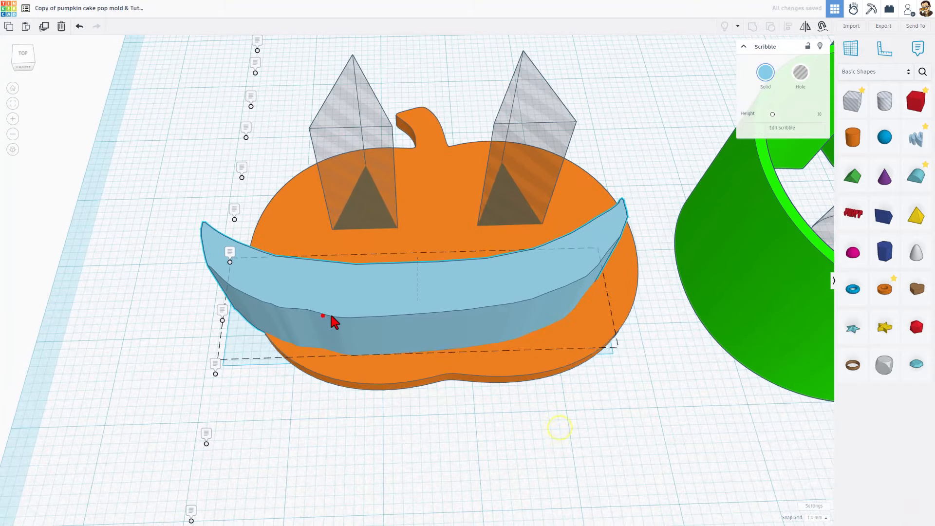
drag(322, 315, 371, 323)
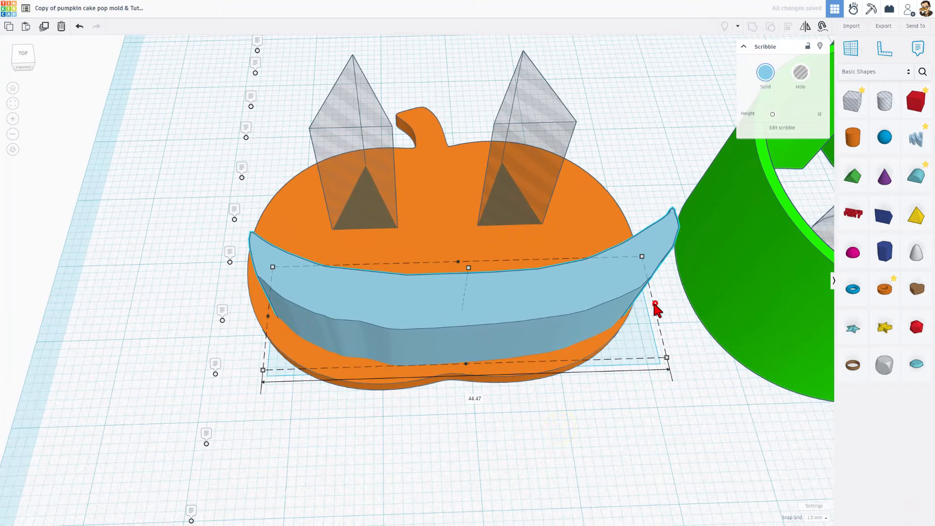
drag(653, 305, 547, 316)
drag(385, 304, 438, 302)
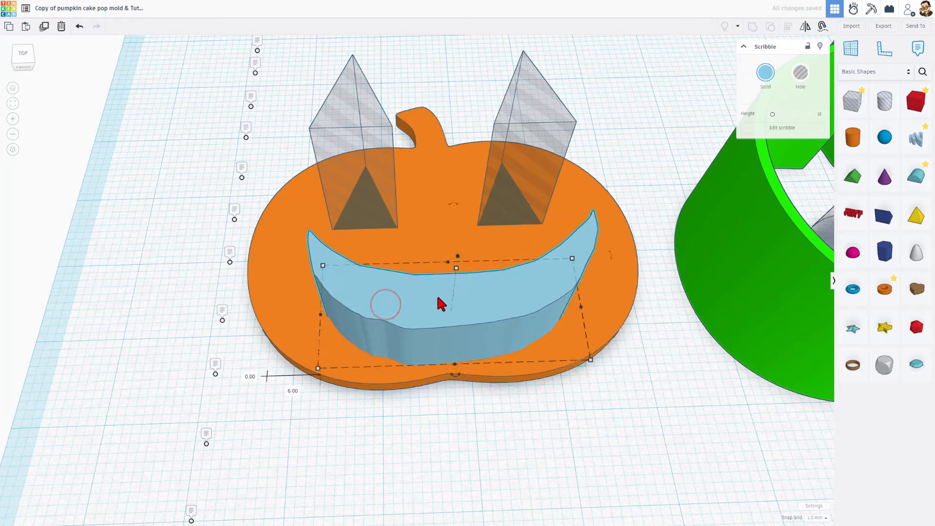
- Turn the smile shape into a hole and drop it onto the workplane so it passes through the pumpkin base
right_drag(438, 302, 438, 294)
click(800, 77)
key(d)
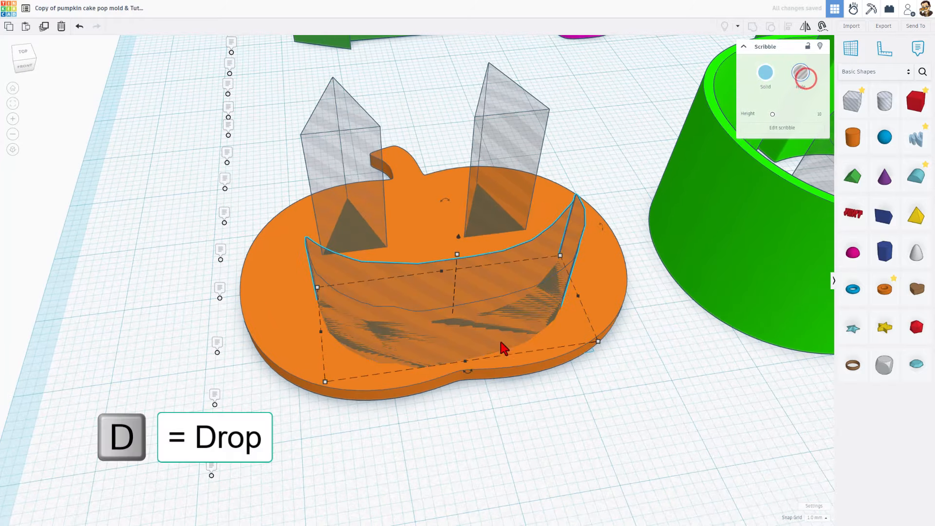
key(d)
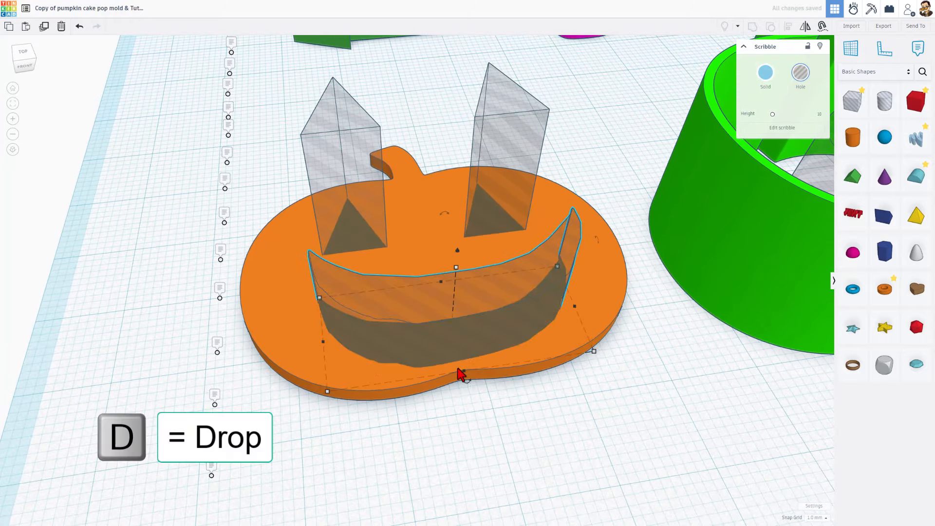
right_drag(456, 341, 473, 357)
drag(450, 308, 448, 306)
scroll(455, 331, down, 2)
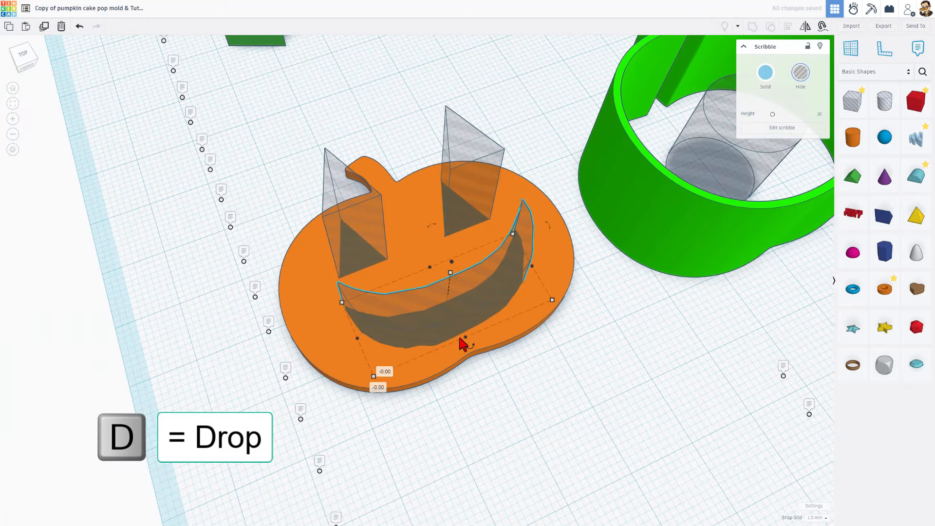
- Group the two triangular eye holes on the pumpkin base into a single hole shape
right_drag(415, 255, 340, 195)
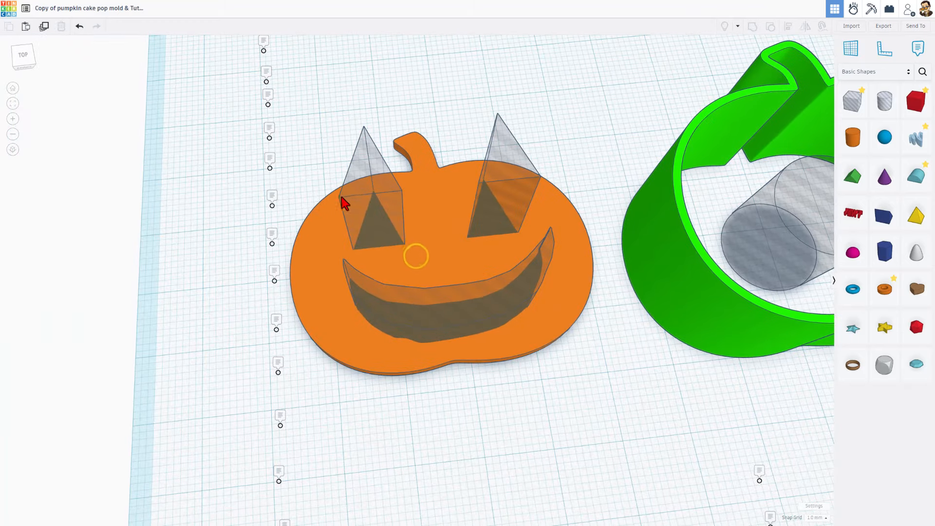
click(362, 197)
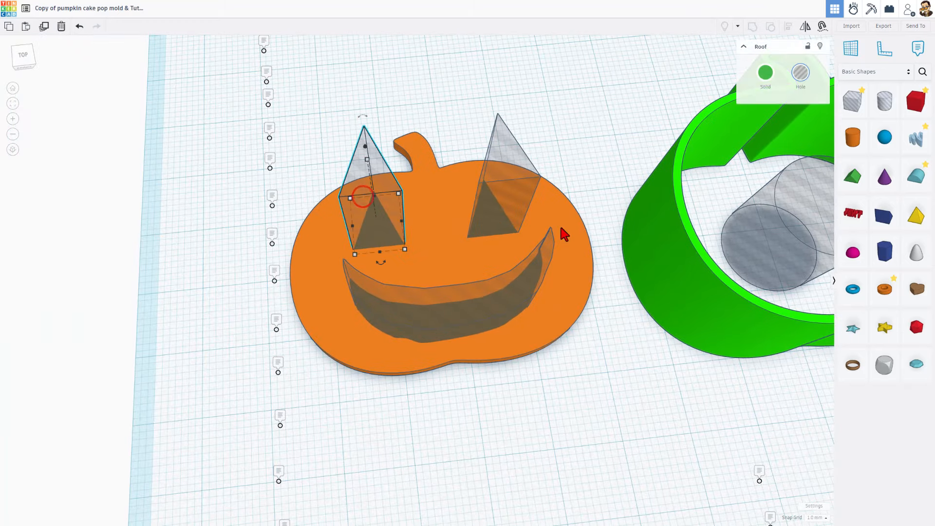
shift+click(505, 199)
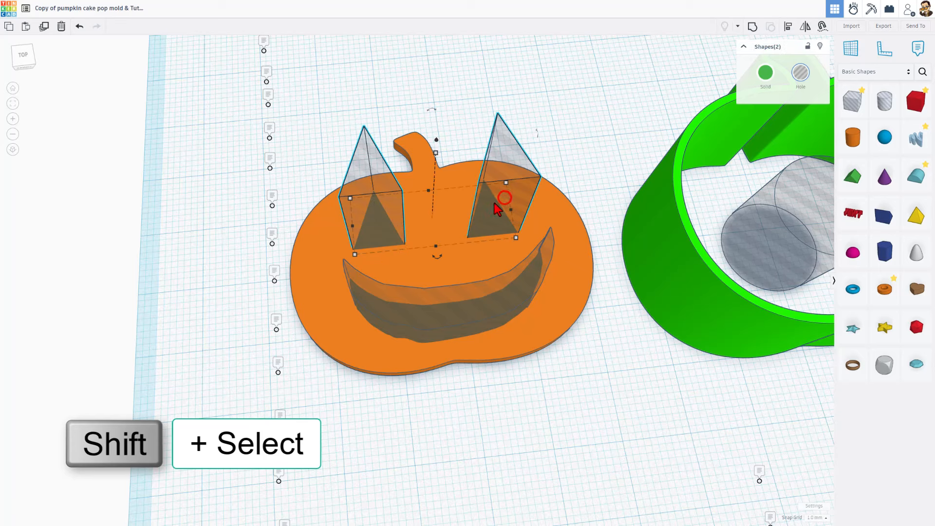
click(752, 25)
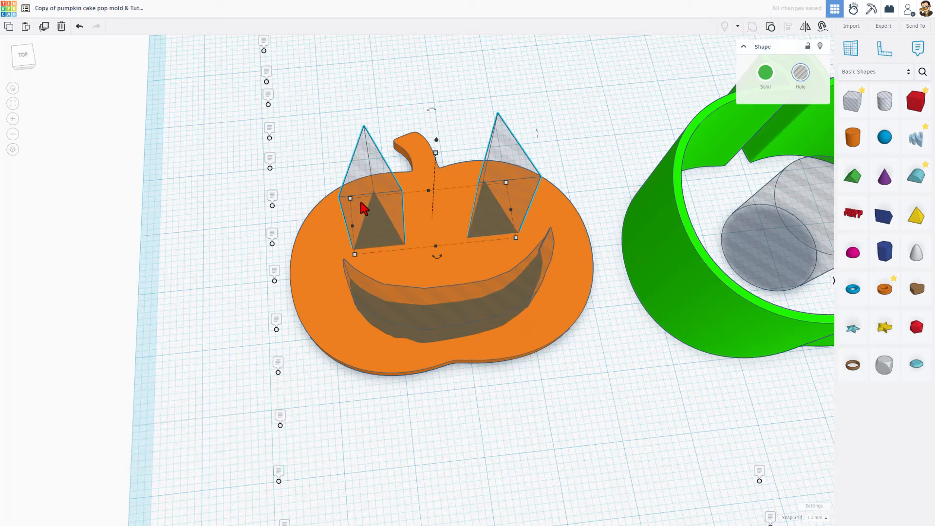
- Align the grouped eyes and the smile hole with the pumpkin base so they are centered across its width
drag(325, 150, 506, 317)
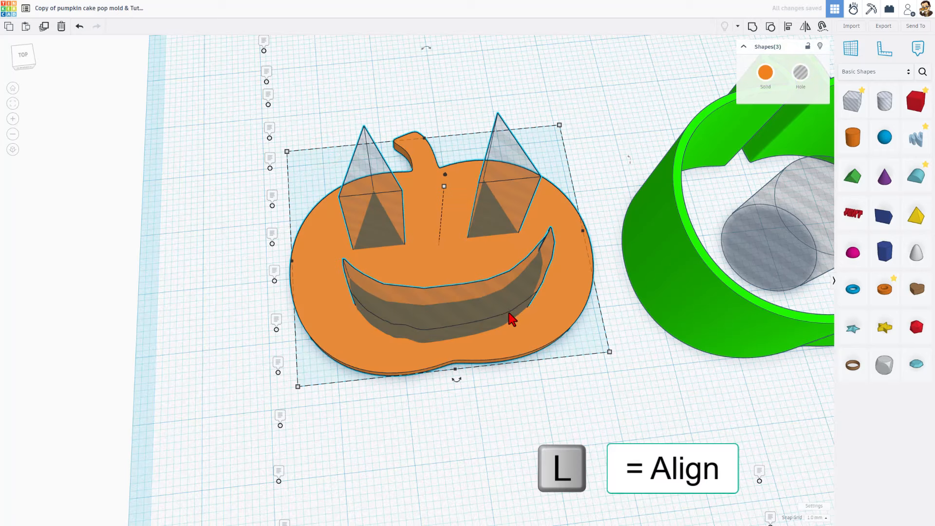
key(l)
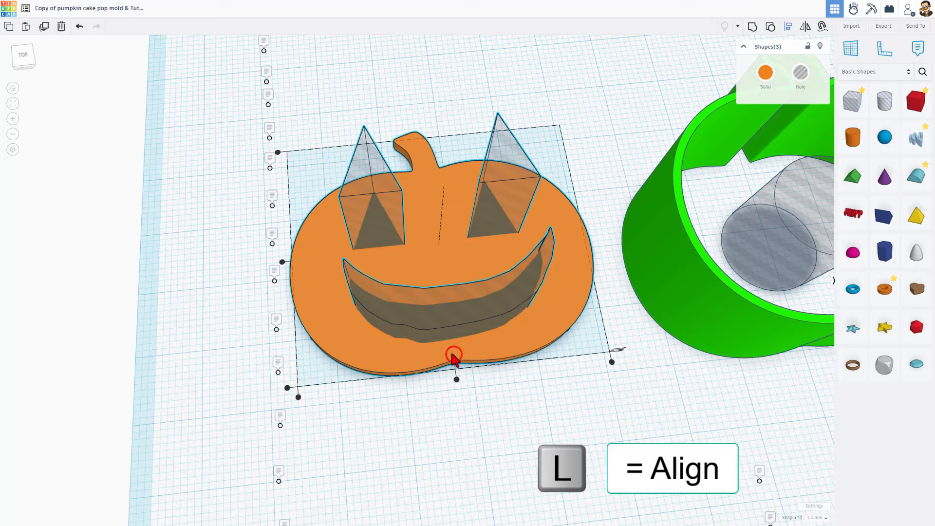
click(456, 379)
click(459, 418)
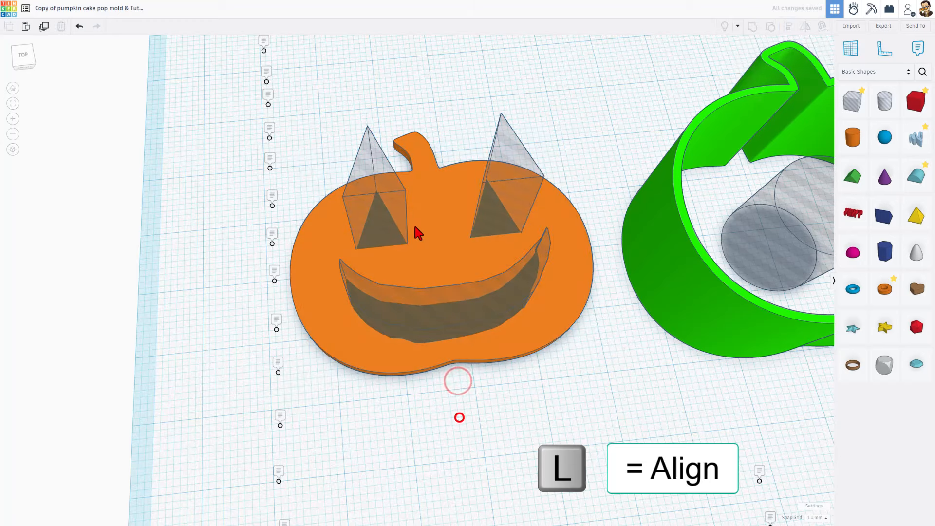
- Group the eye and smile holes with the orange pumpkin base to cut the face through it
right_drag(340, 304, 334, 230)
drag(292, 141, 506, 306)
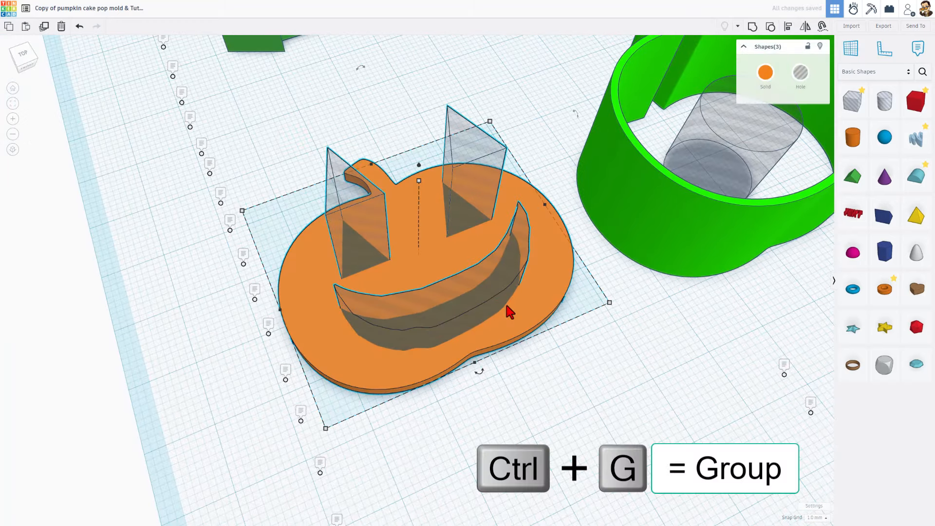
key(ctrl+g)
right_drag(574, 306, 511, 319)
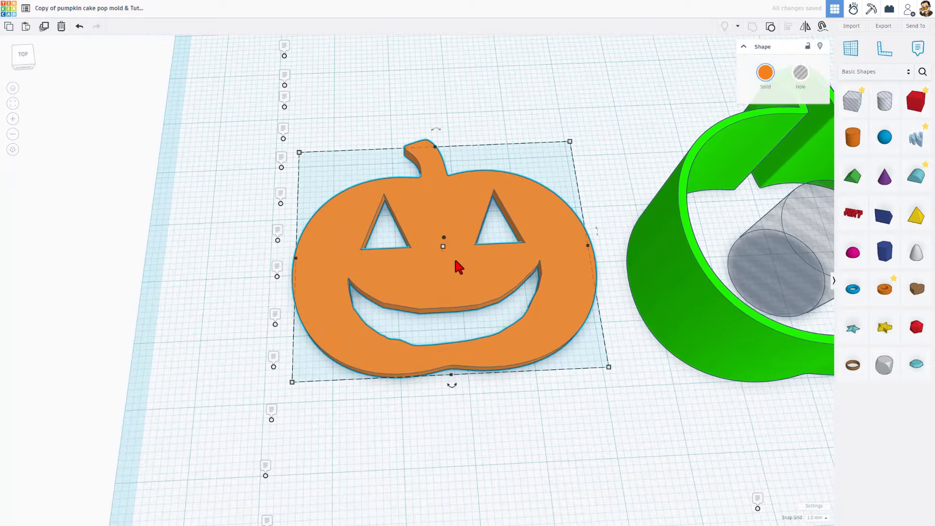
right_drag(455, 263, 423, 299)
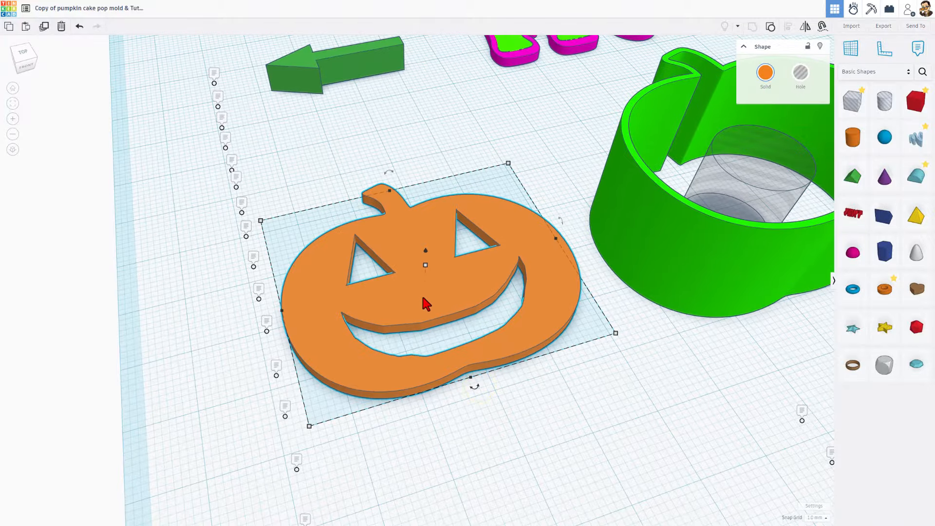
- Export the selected pumpkin as an STL file named "pumpkin kc" in the 3dmodeling folder
click(883, 27)
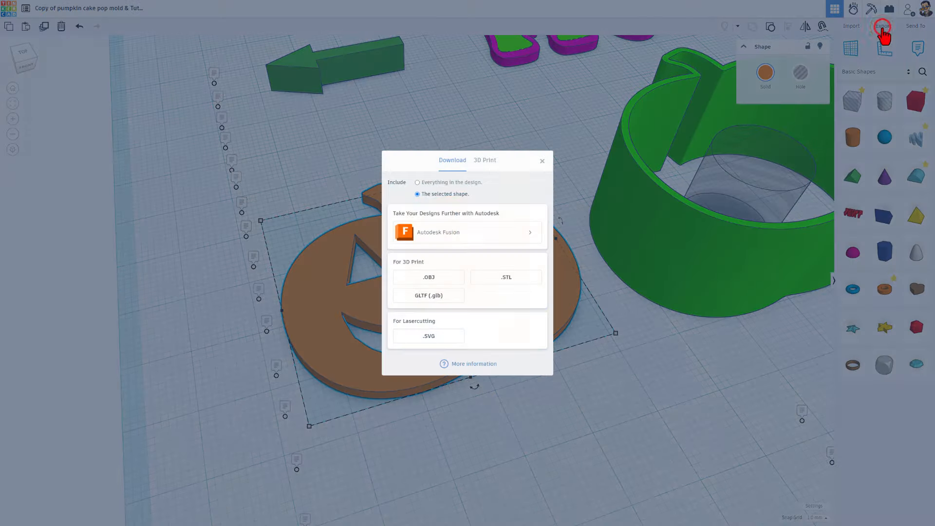
click(502, 283)
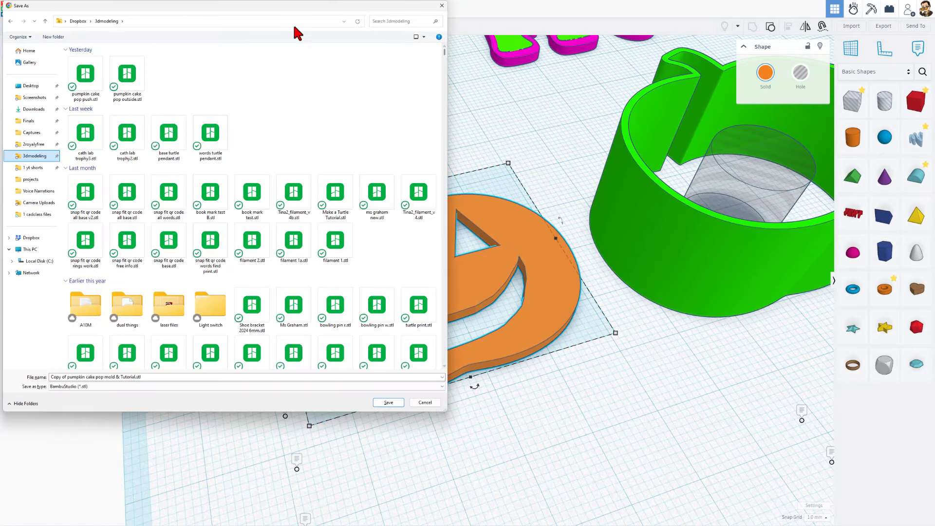
click(135, 379)
click(104, 379)
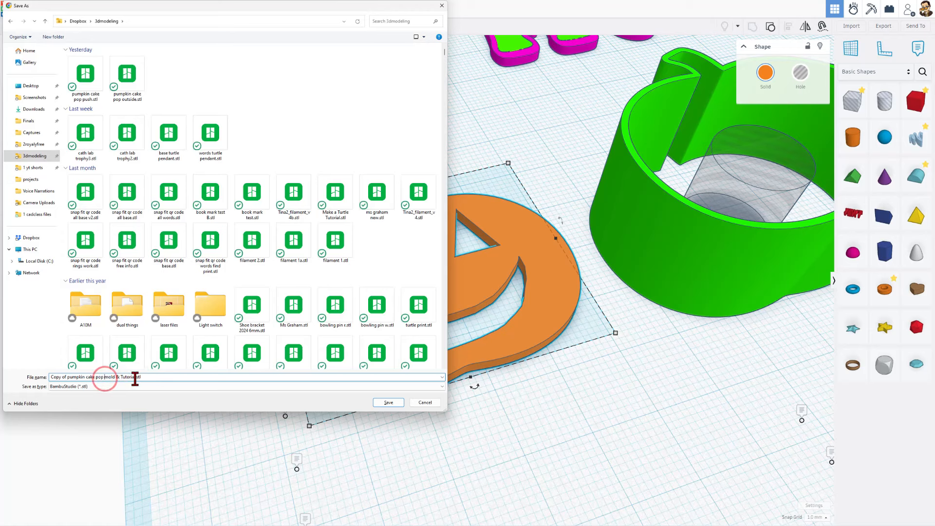
drag(134, 377, 4, 382)
text(pumpkin kc)
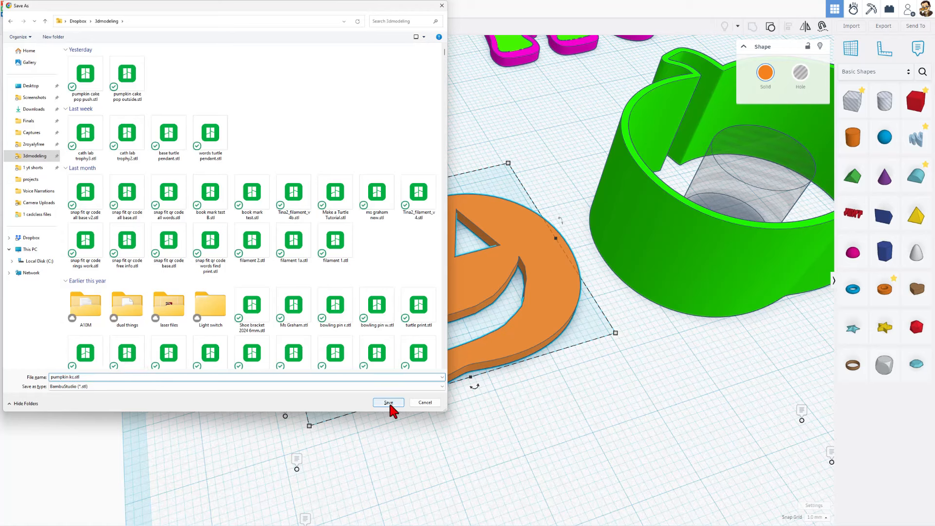
click(390, 404)
- Launch UltiMaker Cura and select the Sovol SV06 as the active printer
key(super)
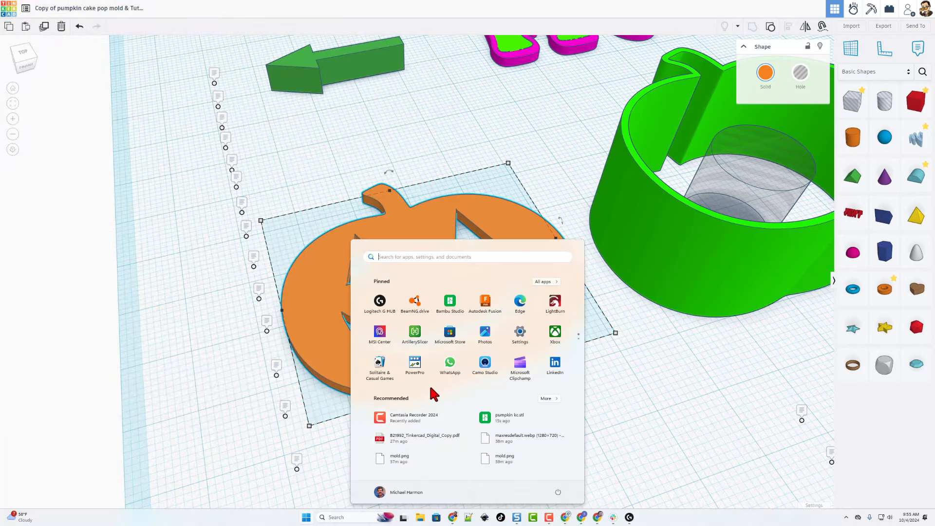
scroll(474, 341, down, 1)
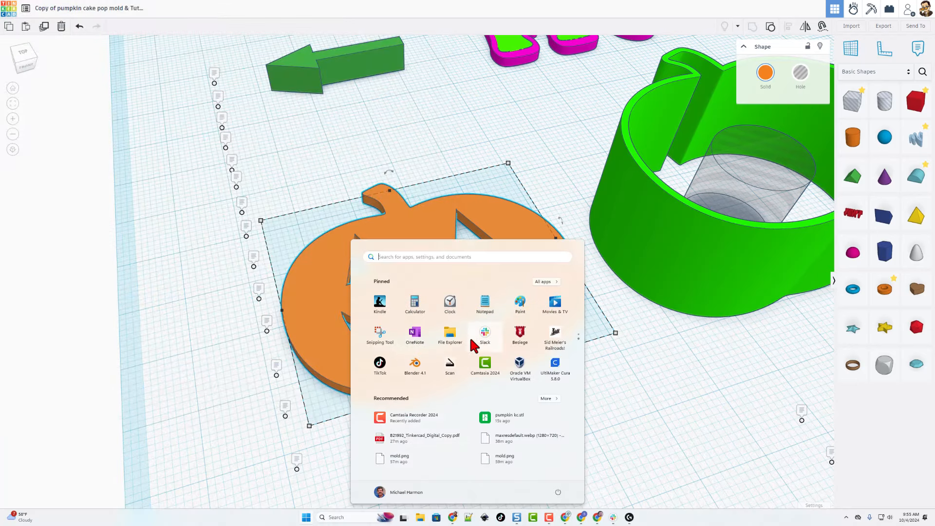
click(559, 369)
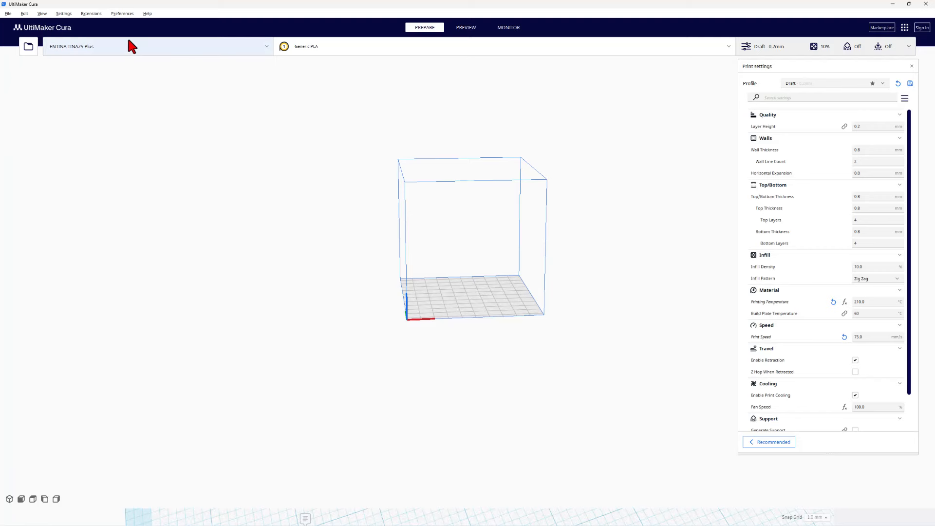
click(128, 46)
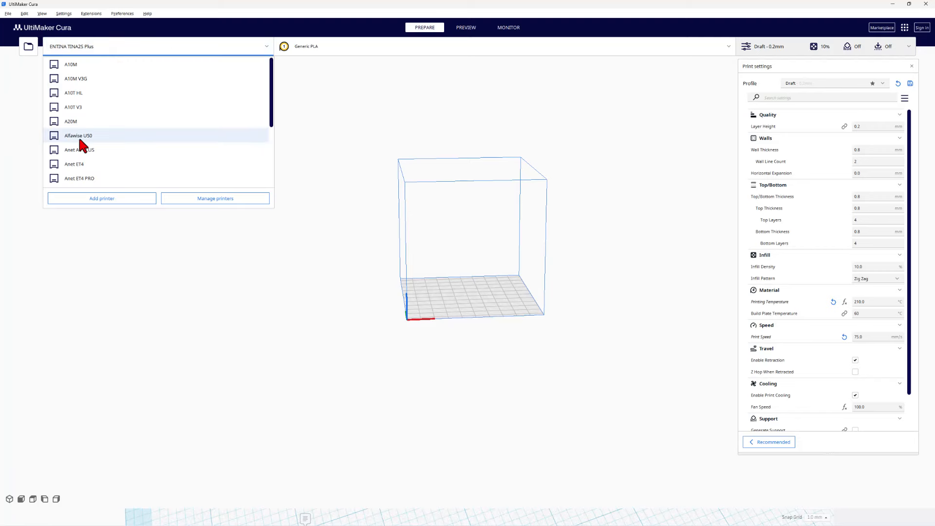
scroll(80, 141, down, 5)
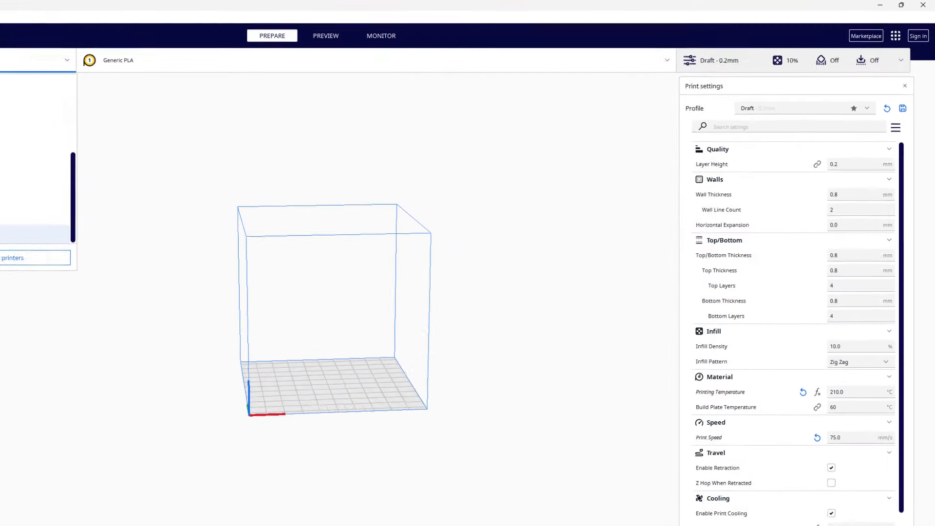
click(34, 234)
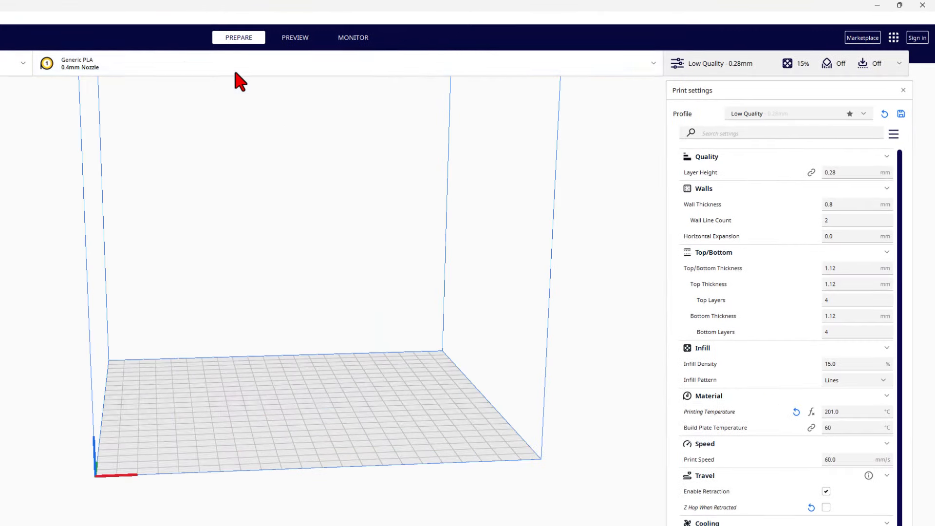
- Set the print material to Generic TPU 95A
click(133, 64)
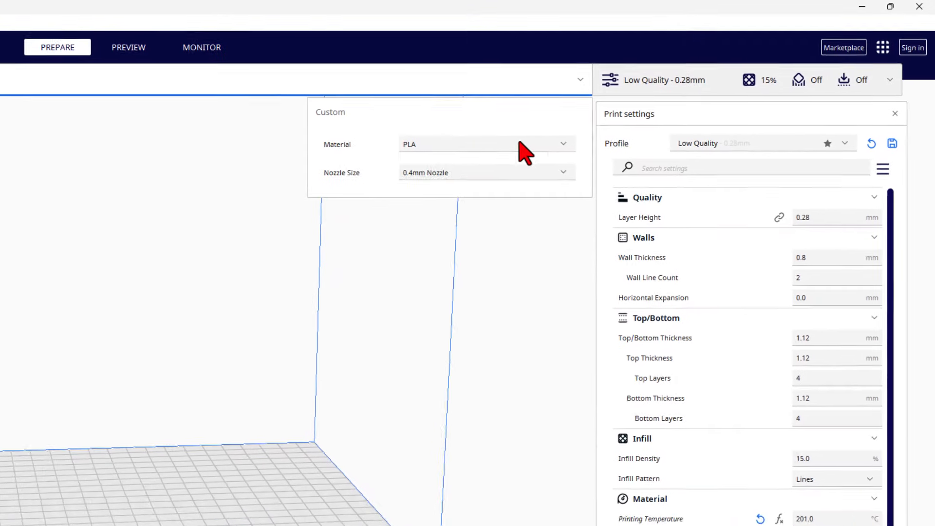
click(599, 114)
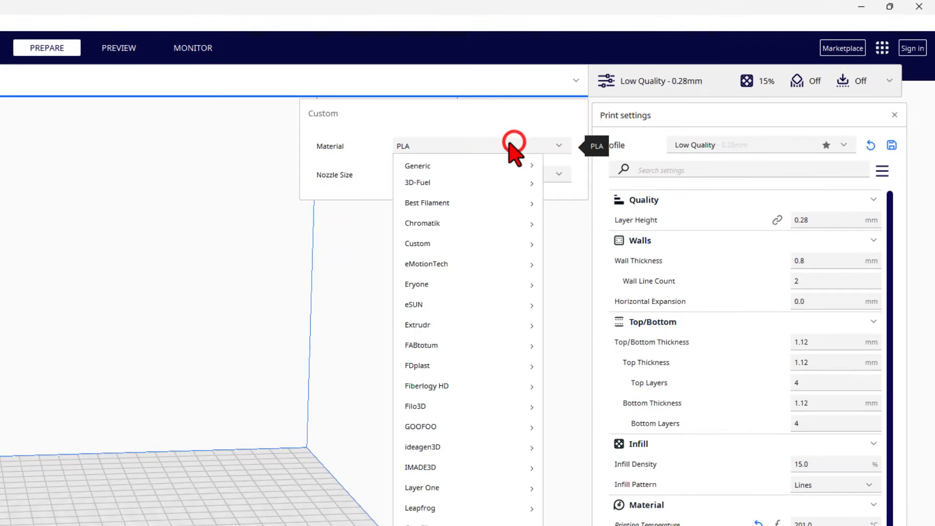
click(481, 164)
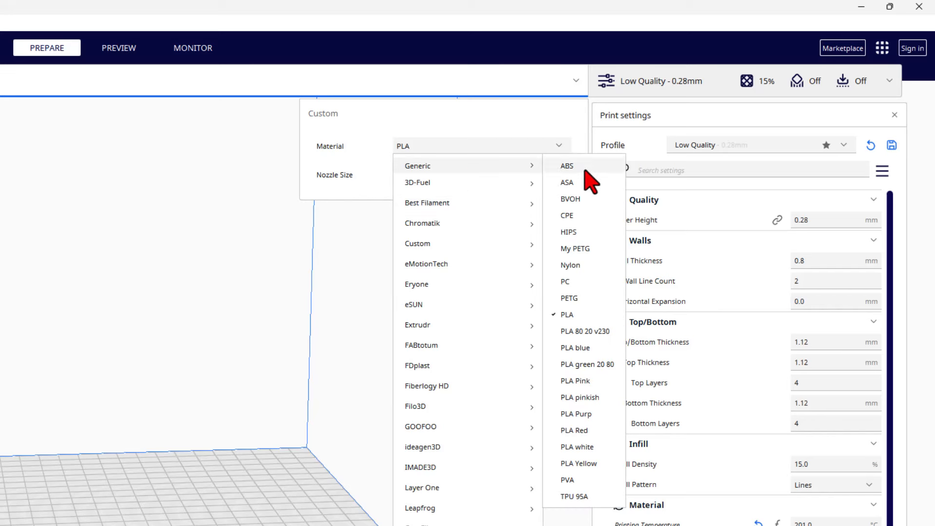
click(570, 498)
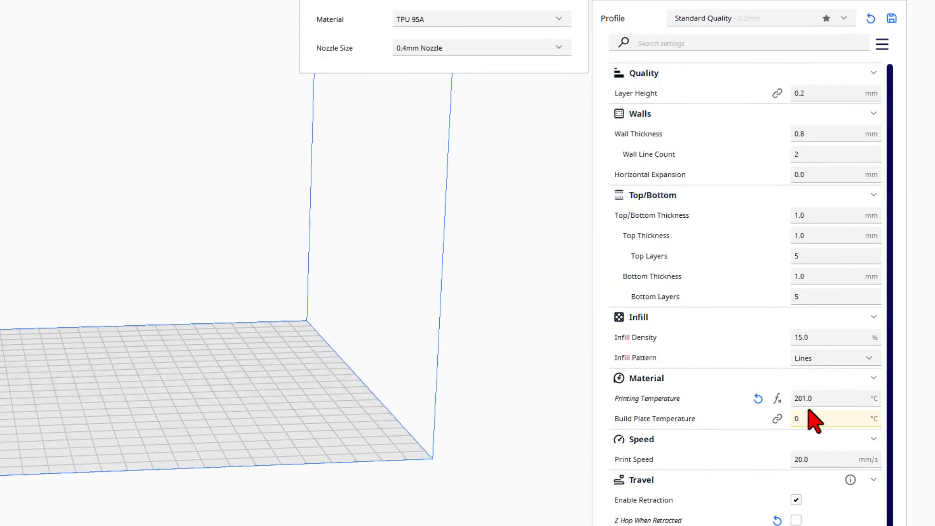
- Set the printing temperature to 215 °C and the build plate temperature to 70 °C
click(810, 398)
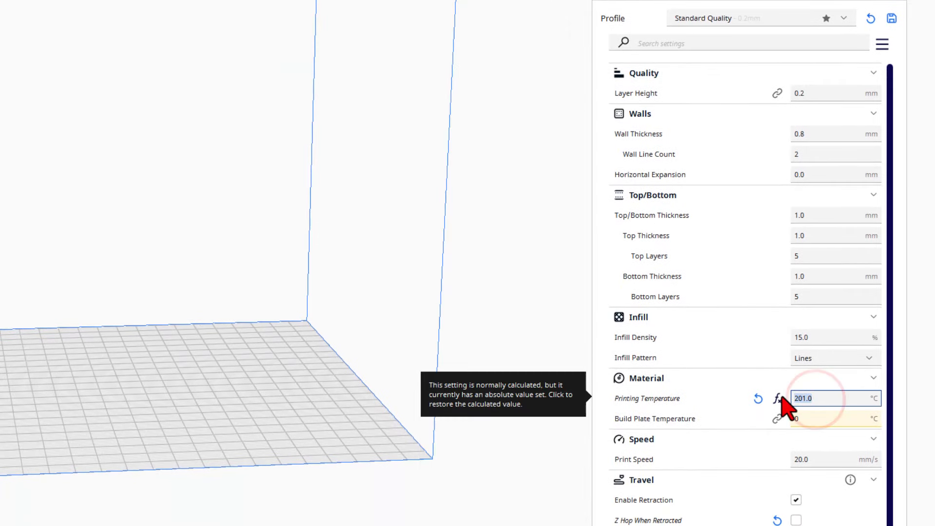
text(215)
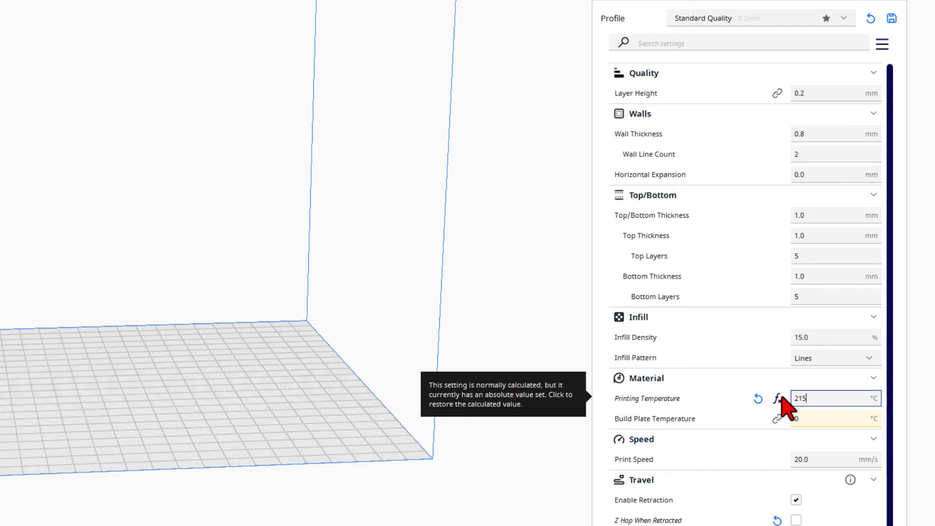
click(808, 419)
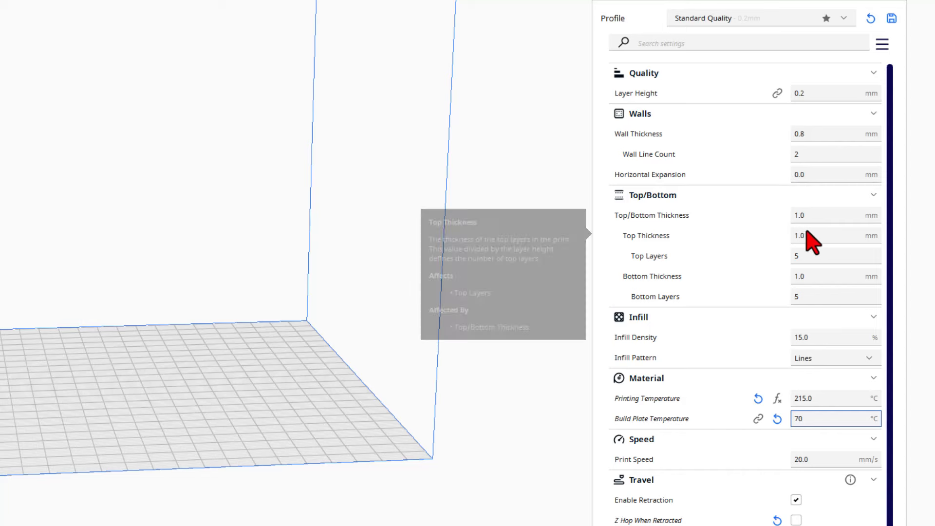
scroll(673, 464, down, 3)
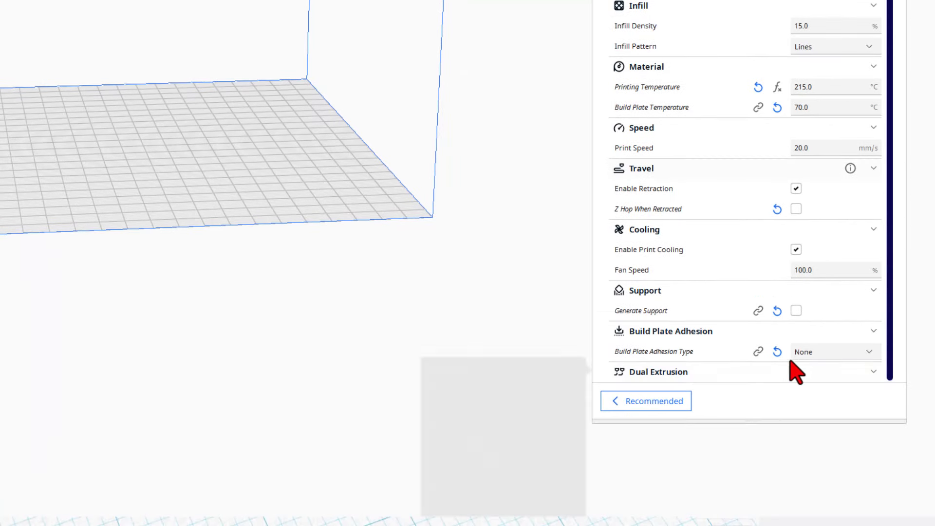
mouse_move(712, 279)
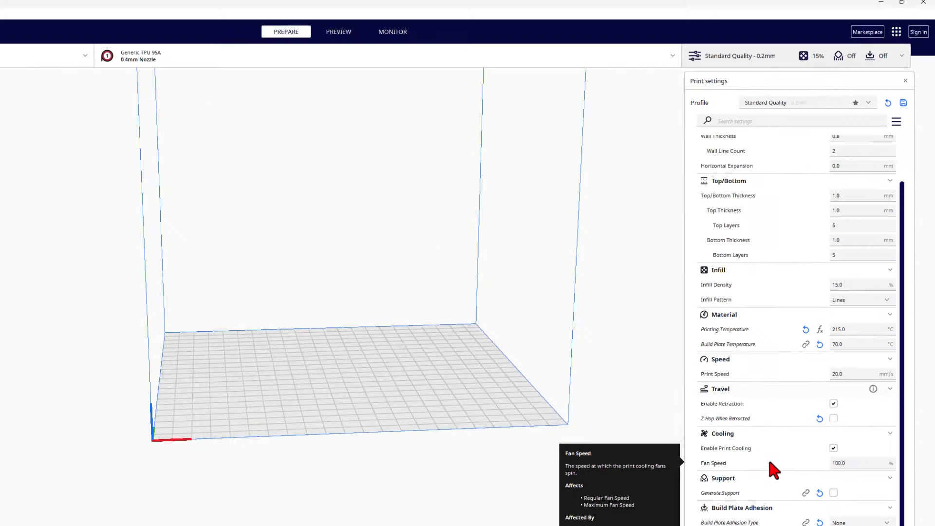
- Minimize the USB Drive (F:) window and load pumpkin kc.stl from the 3dmodeling folder onto the build plate
key(alt+Tab)
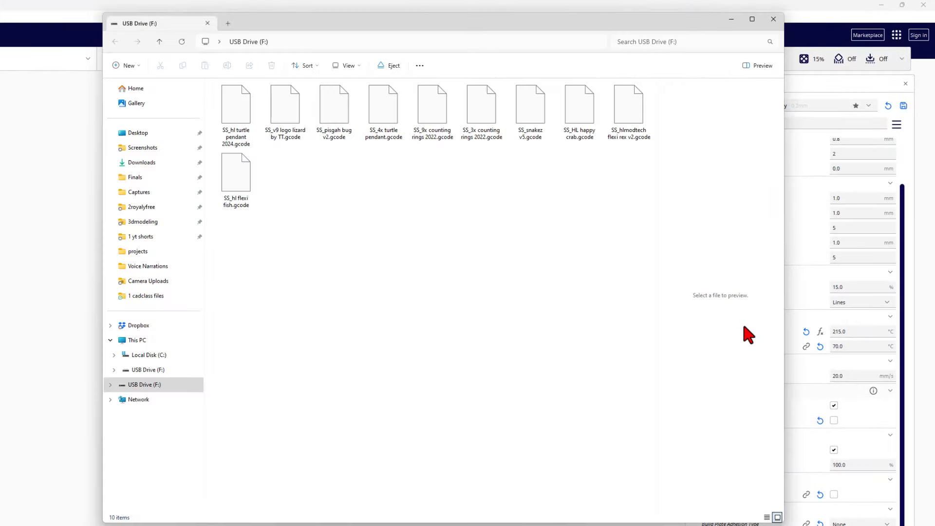
click(730, 20)
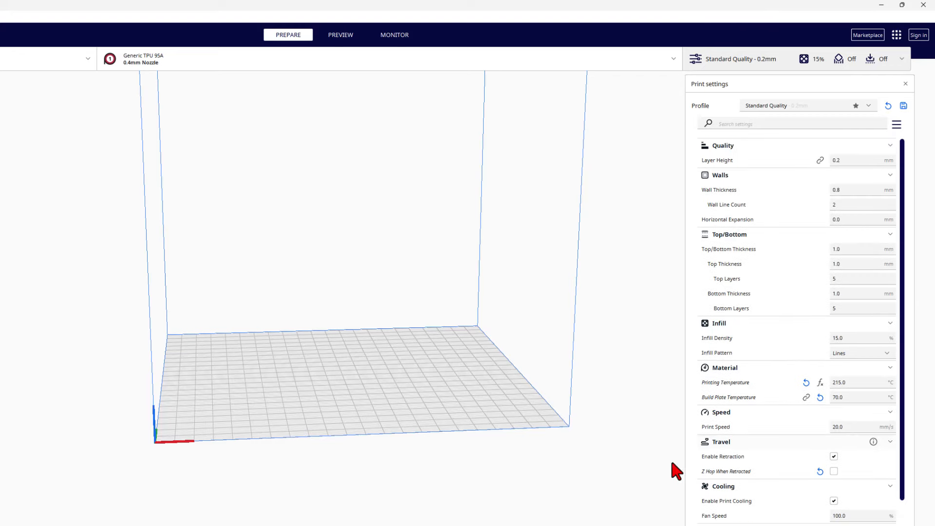
mouse_move(850, 429)
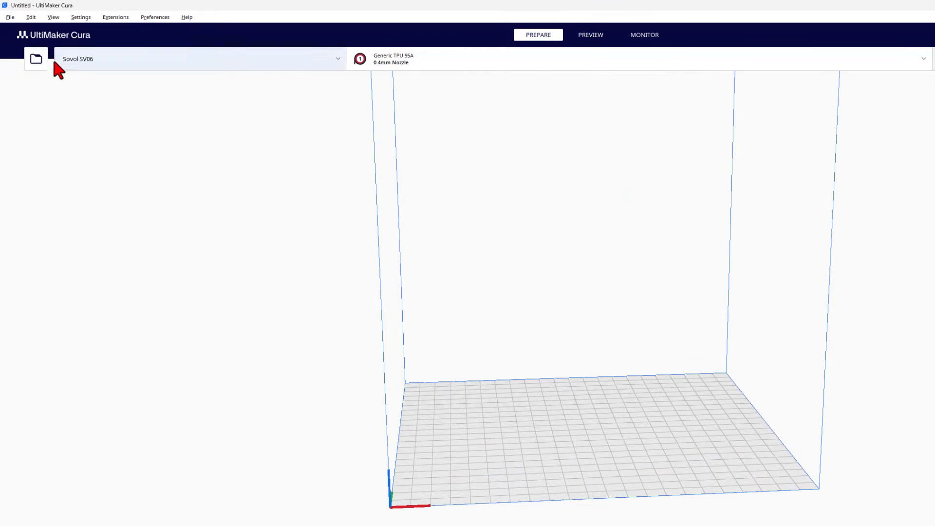
click(43, 57)
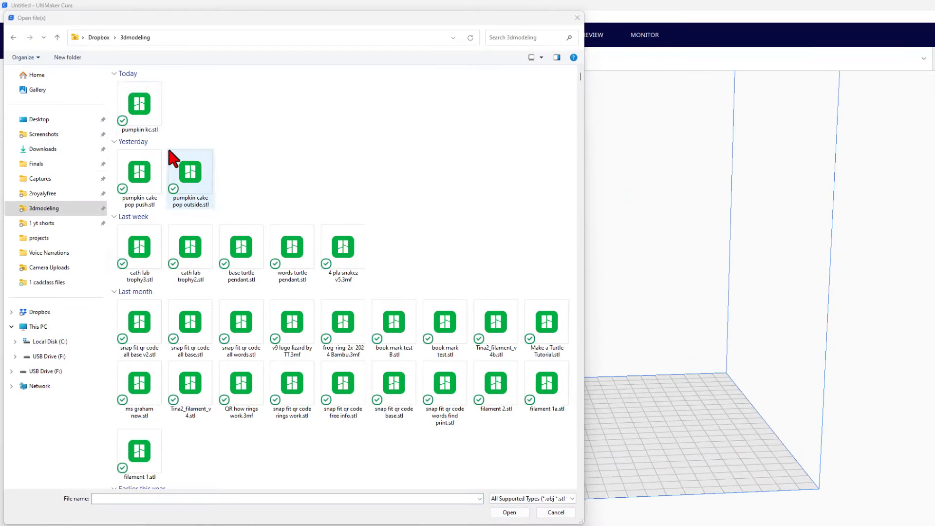
click(142, 111)
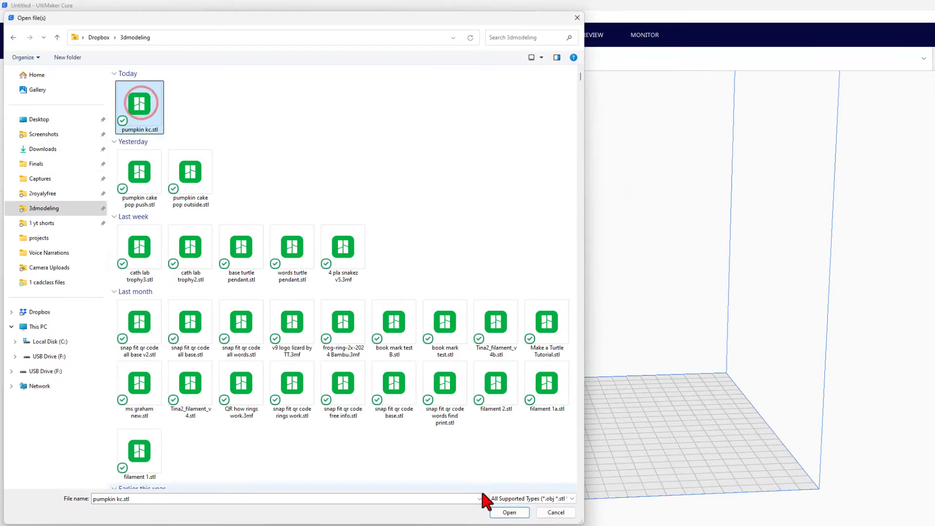
click(506, 513)
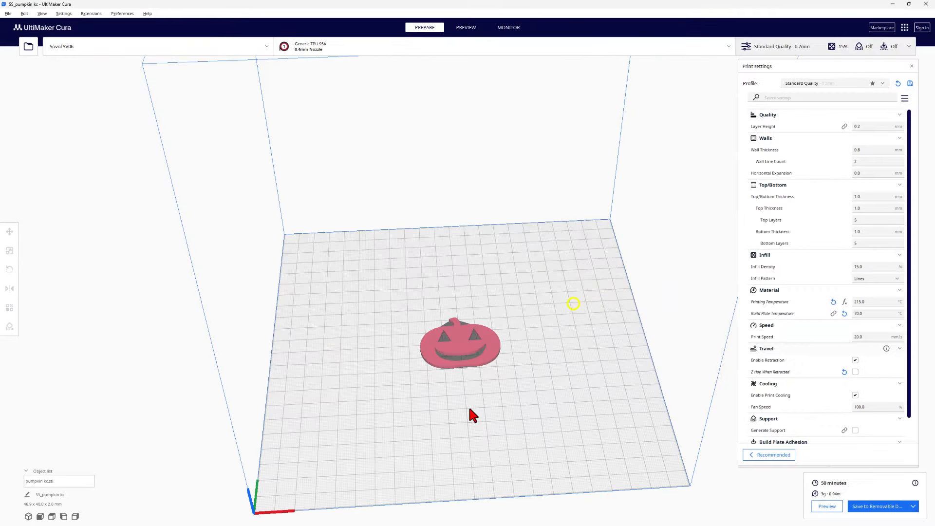
- Save the sliced pumpkin to the removable drive as SS_pumpkin kc.gcode
scroll(472, 415, up, 3)
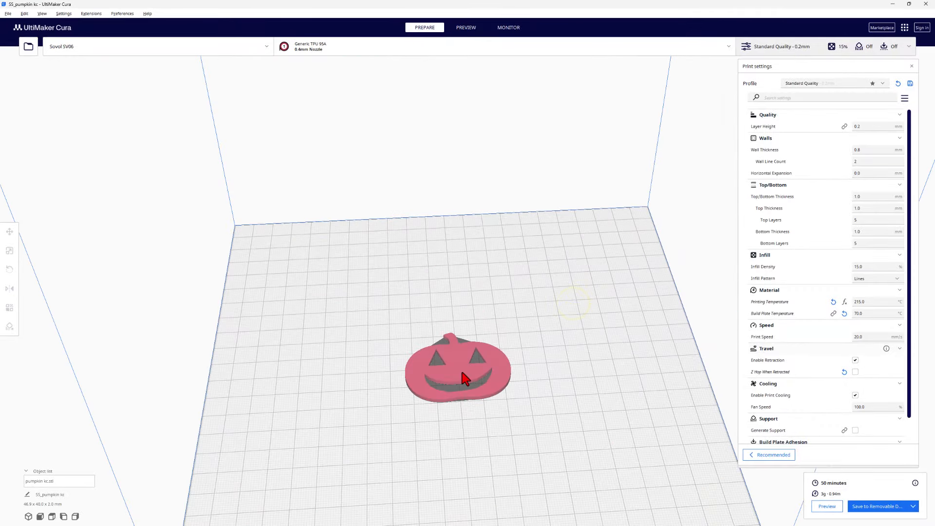
click(873, 506)
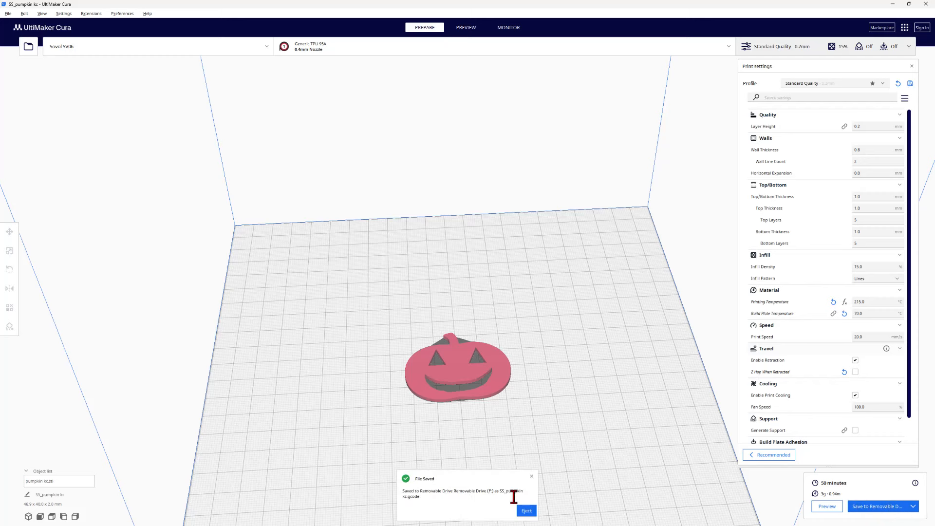